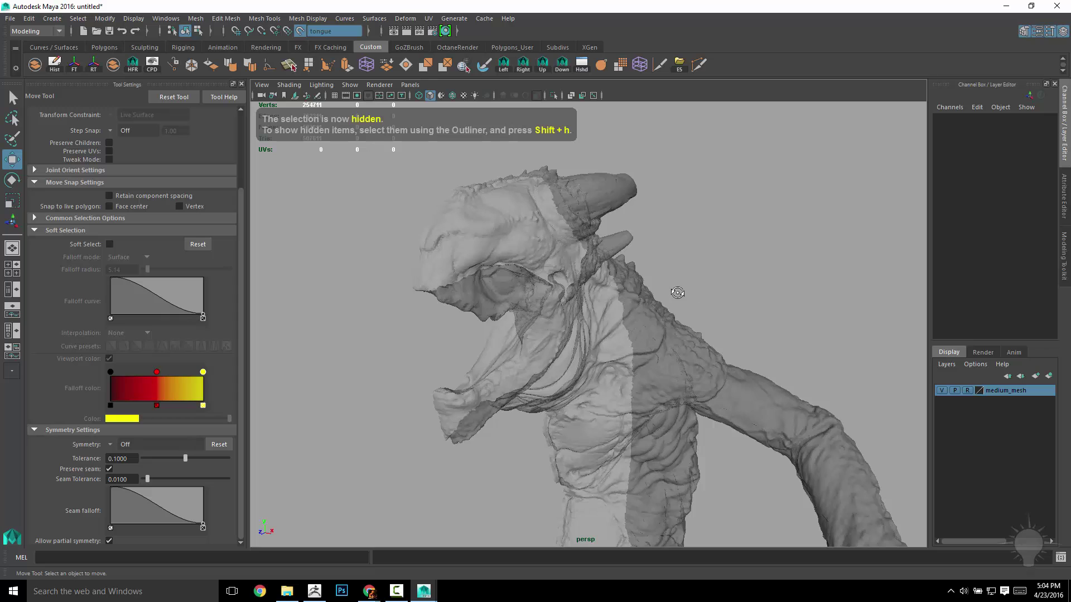
# Show the Outliner and replace the current live surface with the reptile mesh from the med group.
pyautogui.scroll(4, 634, 371)
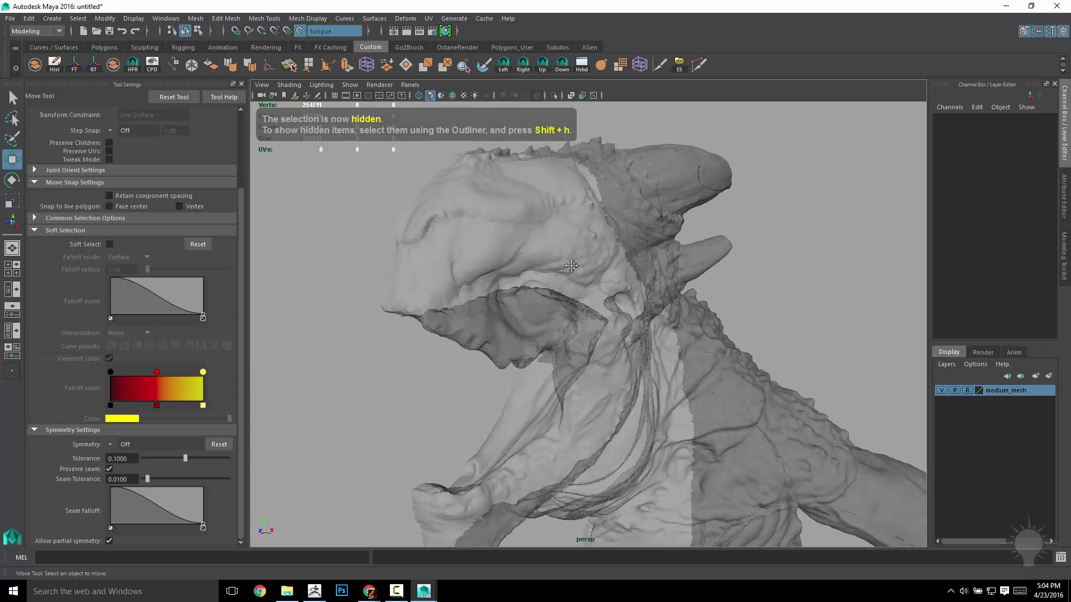
pyautogui.click(12, 289)
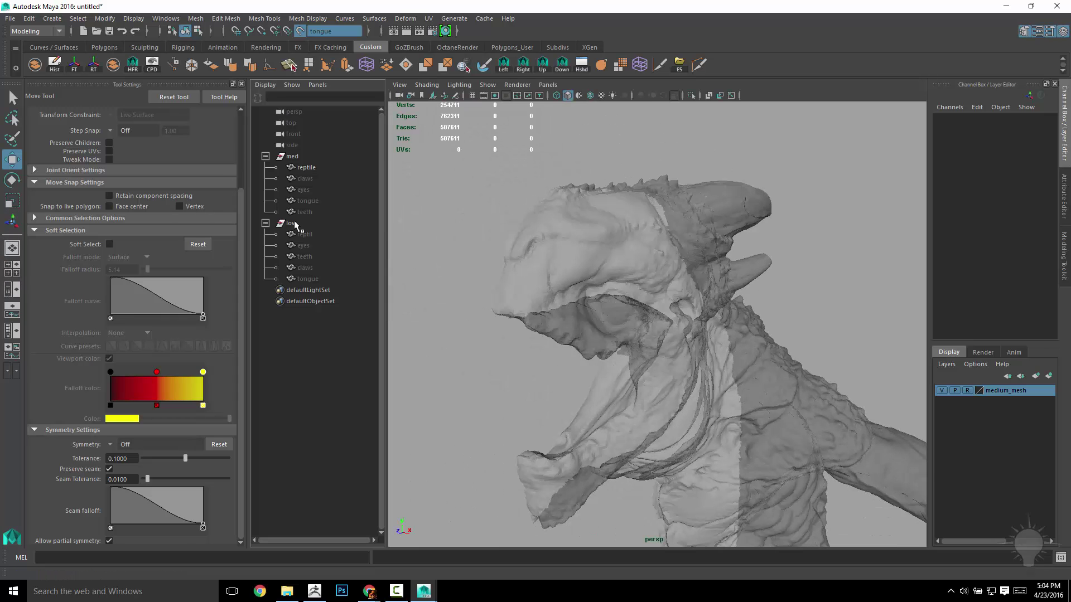
pyautogui.click(307, 167)
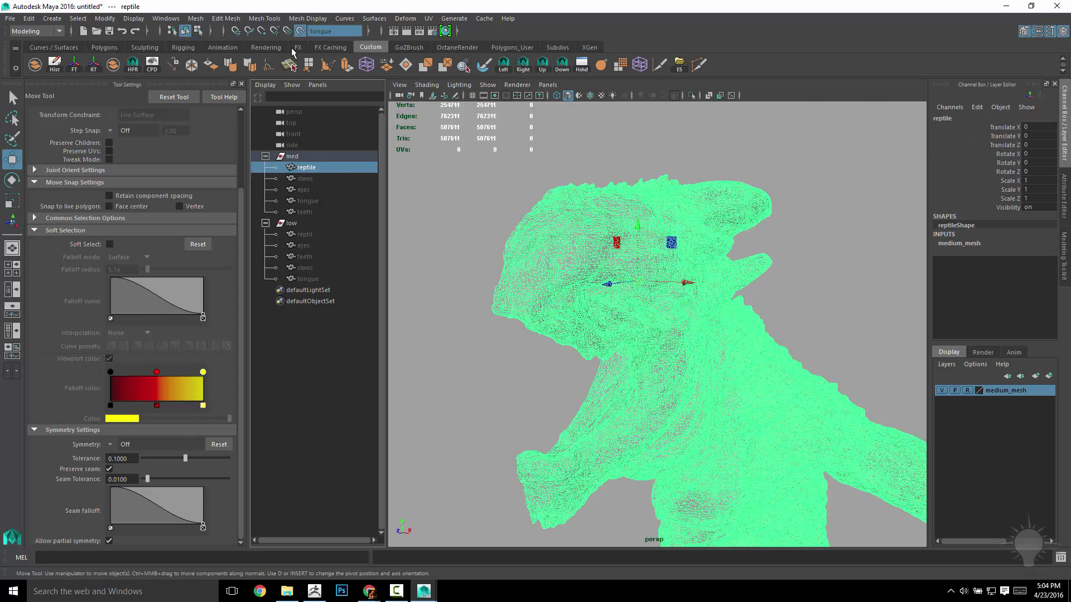
pyautogui.click(300, 32)
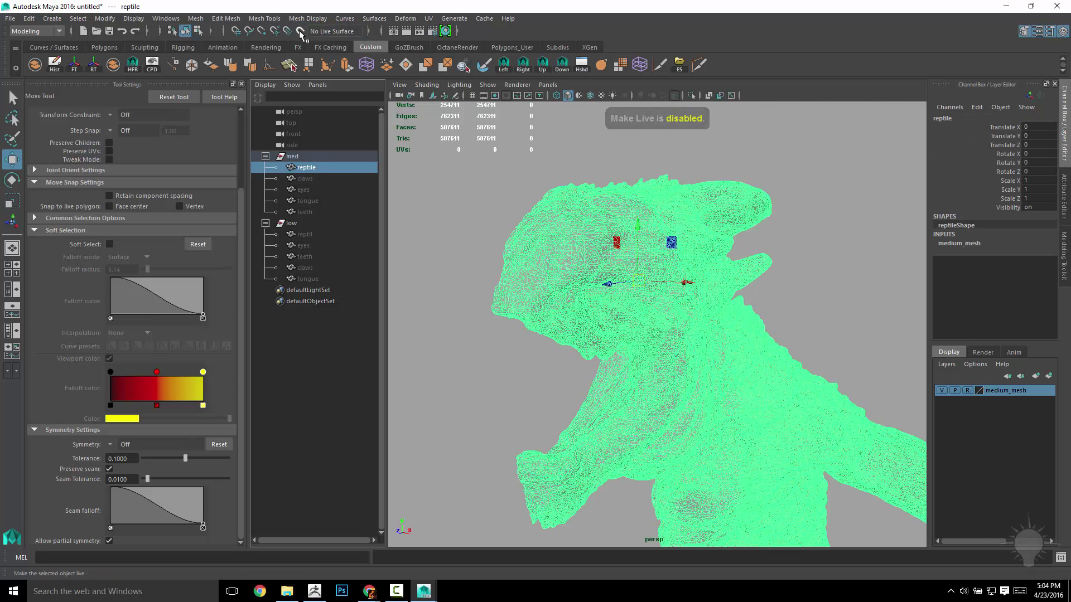
pyautogui.click(300, 31)
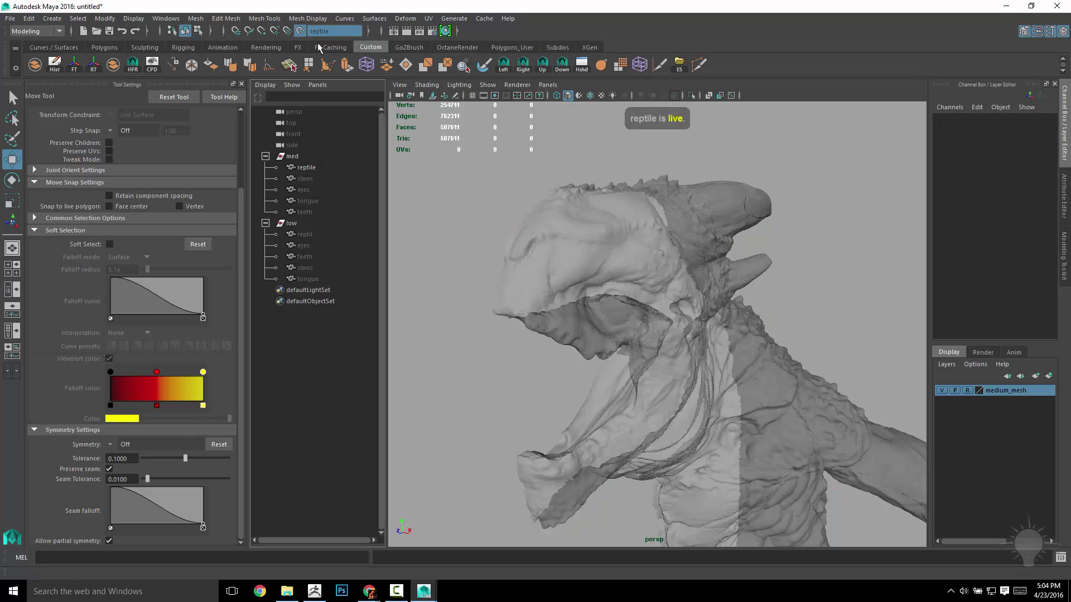
# Take the medium_mesh layer out of reference mode and turn off the live surface.
pyautogui.moveTo(602, 299)
pyautogui.keyDown('alt'); pyautogui.mouseDown(button='middle')
pyautogui.moveTo(556, 246)
pyautogui.moveTo(604, 299)
pyautogui.mouseUp(button='middle'); pyautogui.keyUp('alt')
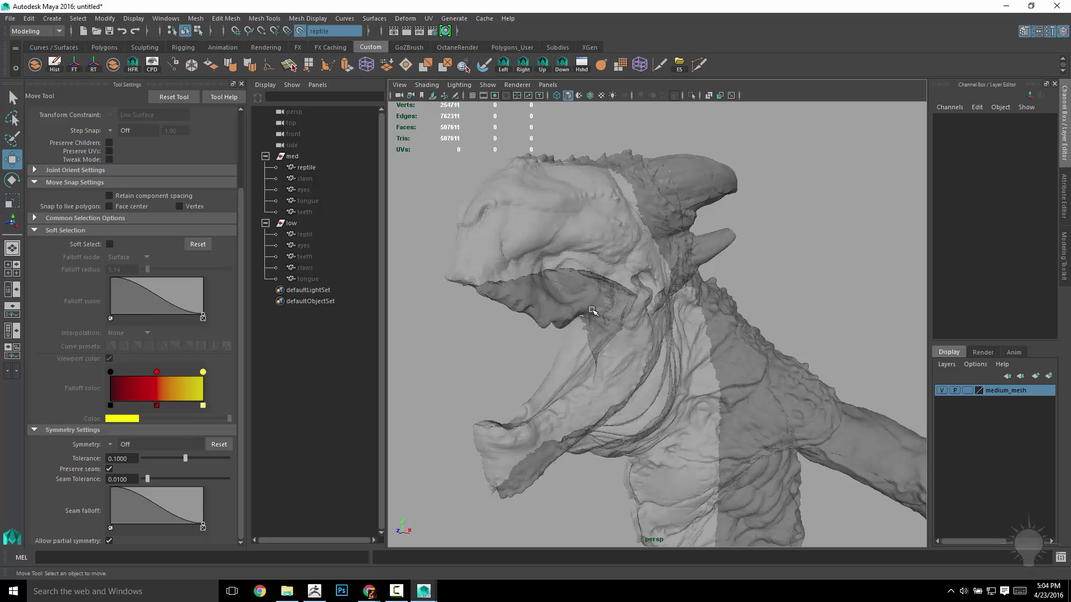
pyautogui.click(967, 391)
pyautogui.click(967, 391)
pyautogui.click(300, 30)
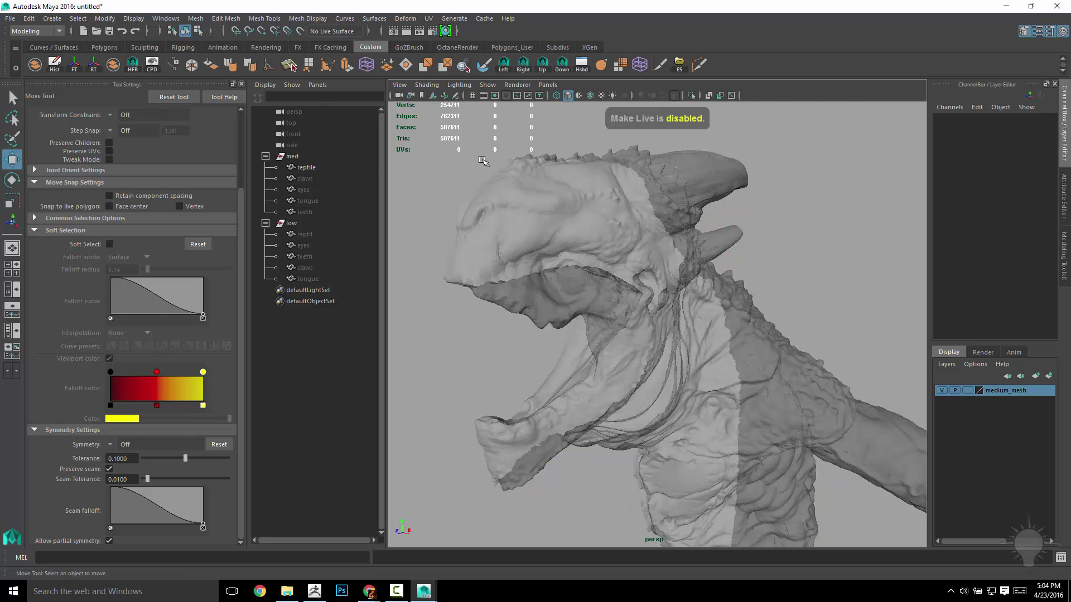
# Select the reptile mesh in the viewport and make it live again.
pyautogui.click(539, 208)
pyautogui.rightClick(540, 208)
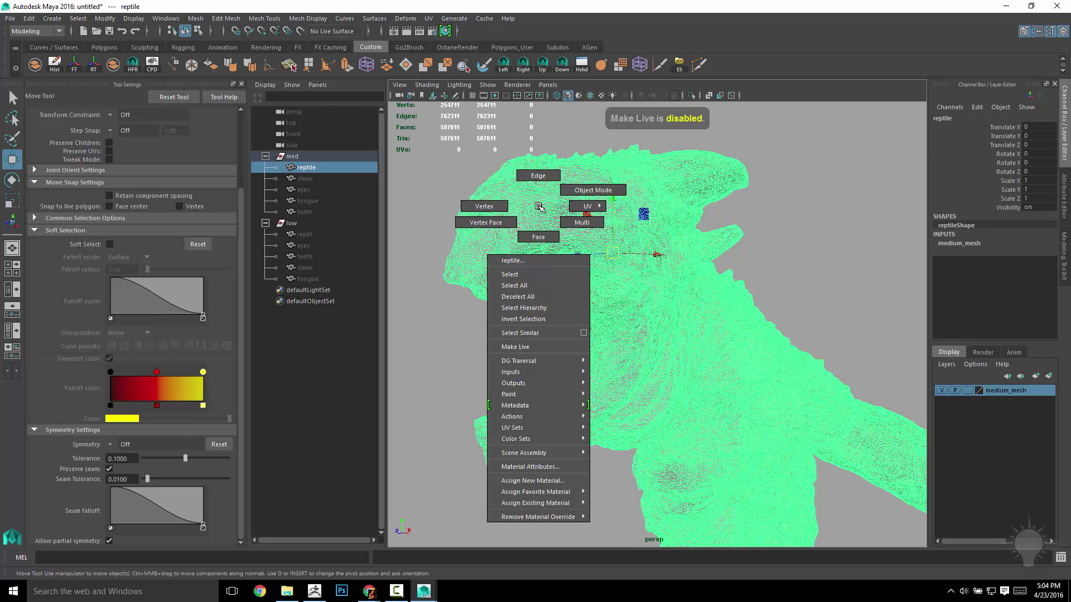
pyautogui.click(513, 349)
pyautogui.click(300, 30)
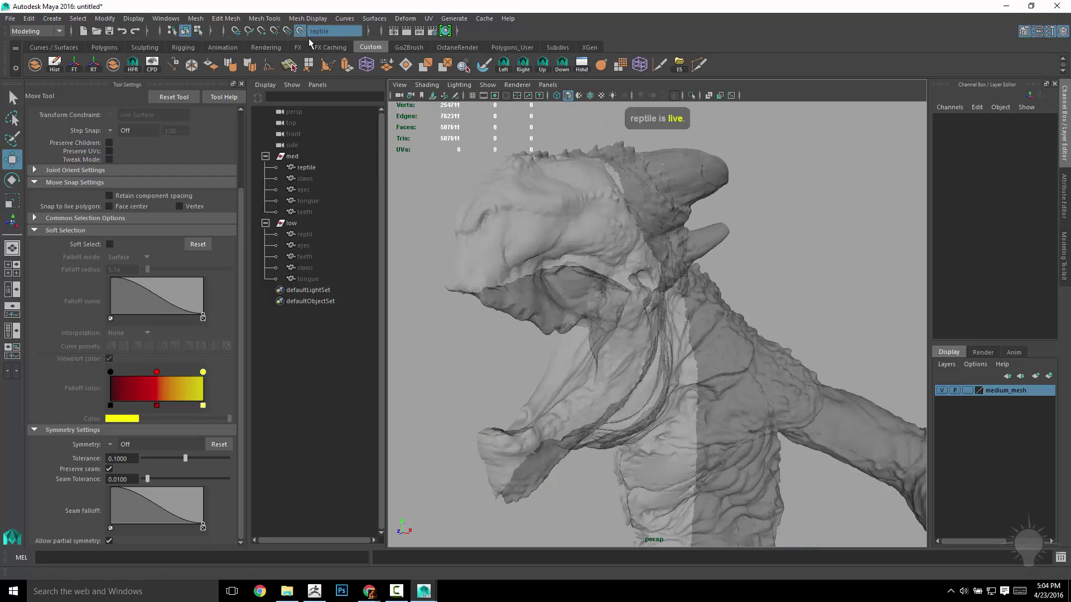
# Set the medium_mesh display layer back to reference mode.
pyautogui.keyDown('alt'); pyautogui.moveTo(825, 222); pyautogui.dragTo(860, 226); pyautogui.keyUp('alt')
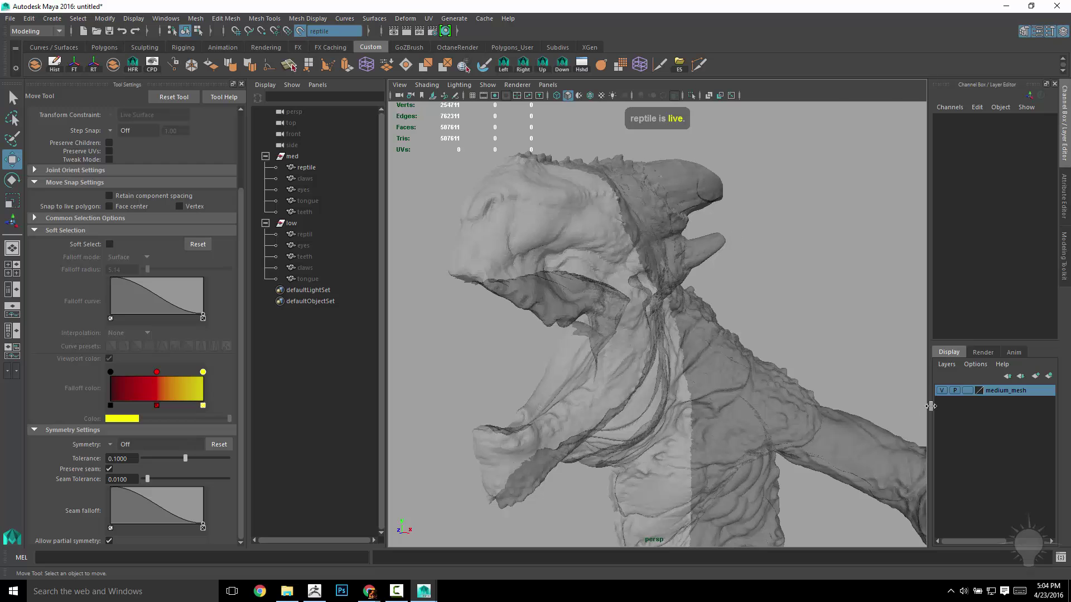
pyautogui.click(967, 390)
pyautogui.click(968, 390)
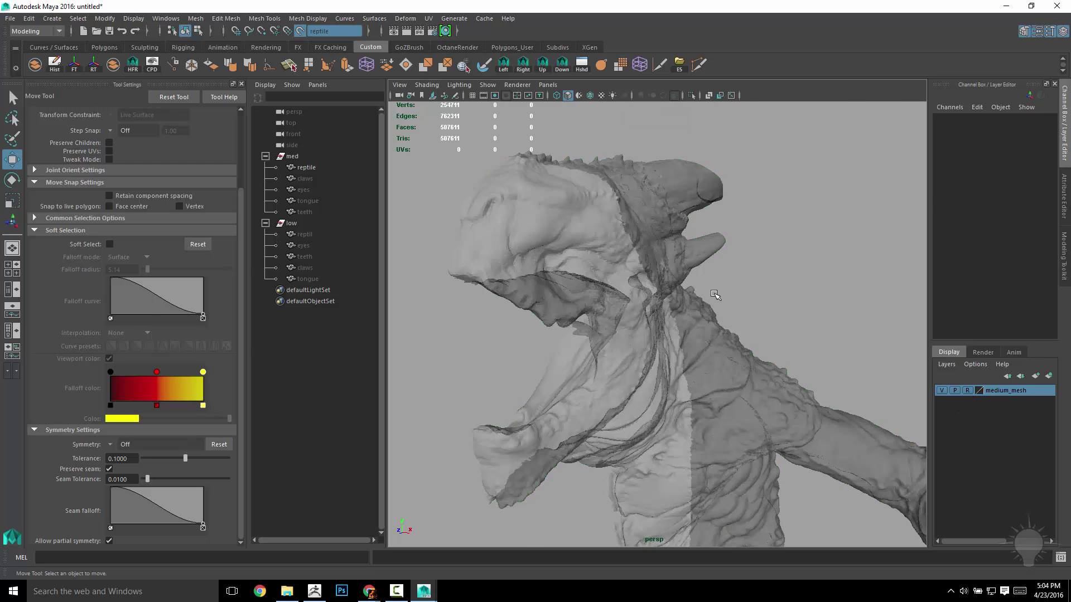
# Start Quad Draw and place two parallel rows of six dots along the snout, from the brow down to the nostril.
pyautogui.keyDown('alt'); pyautogui.moveTo(666, 264); pyautogui.dragTo(703, 271); pyautogui.keyUp('alt')
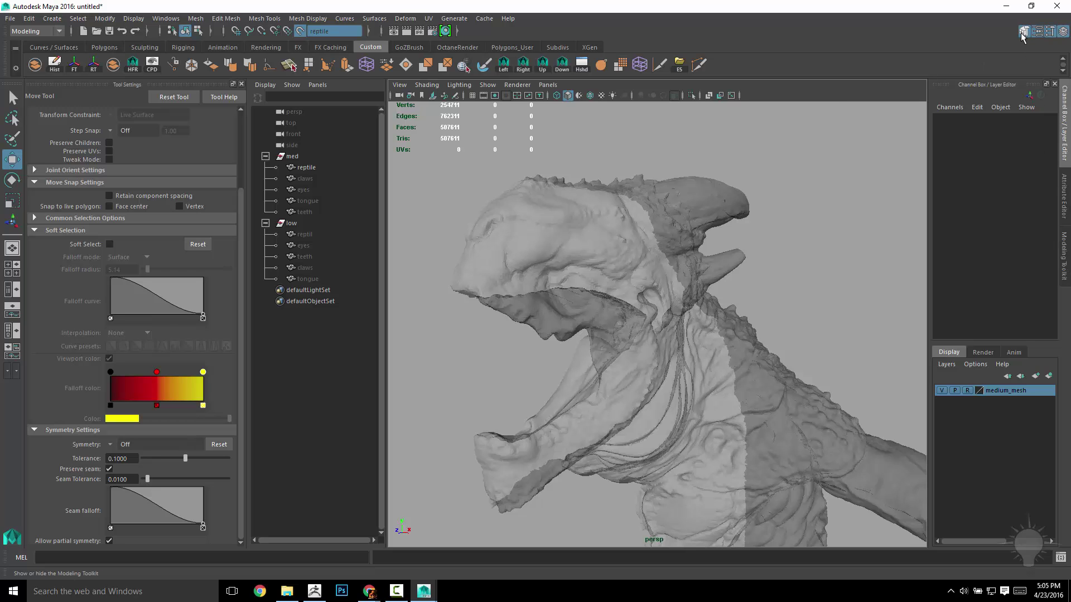
pyautogui.click(1064, 256)
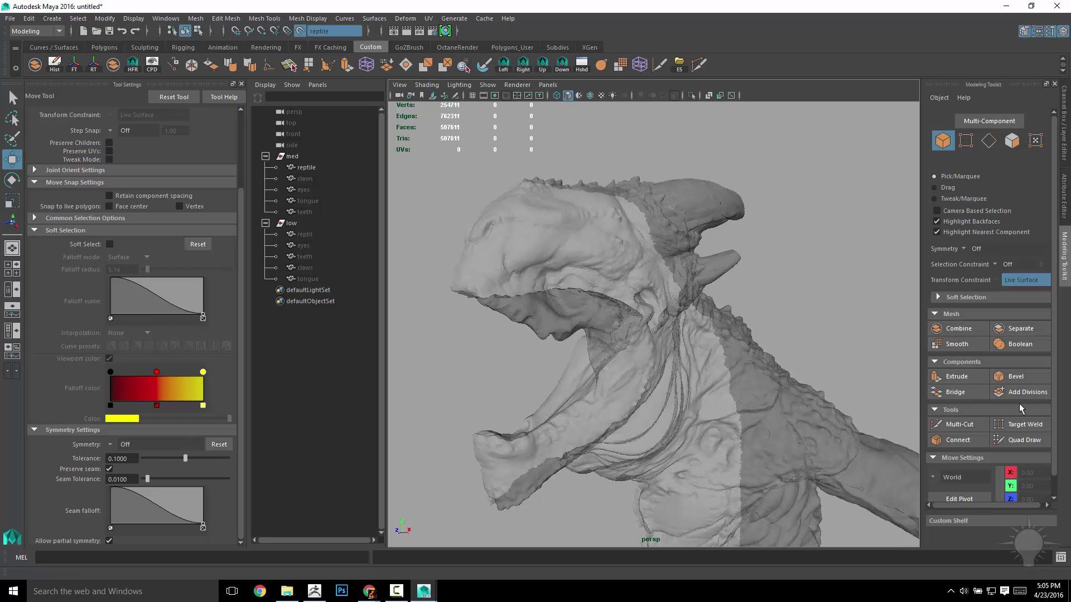
pyautogui.click(1015, 441)
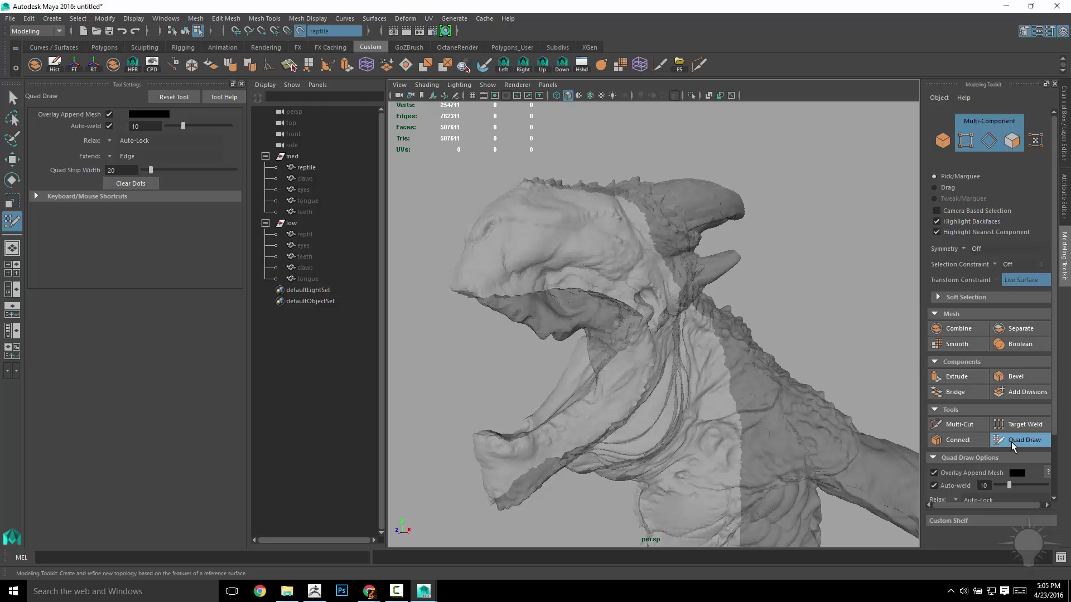
pyautogui.keyDown('alt'); pyautogui.moveTo(536, 274); pyautogui.dragTo(638, 270, button='right'); pyautogui.keyUp('alt')
pyautogui.keyDown('alt'); pyautogui.moveTo(638, 270); pyautogui.dragTo(507, 245); pyautogui.keyUp('alt')
pyautogui.keyDown('alt'); pyautogui.moveTo(781, 285); pyautogui.dragTo(653, 288, button='right'); pyautogui.keyUp('alt')
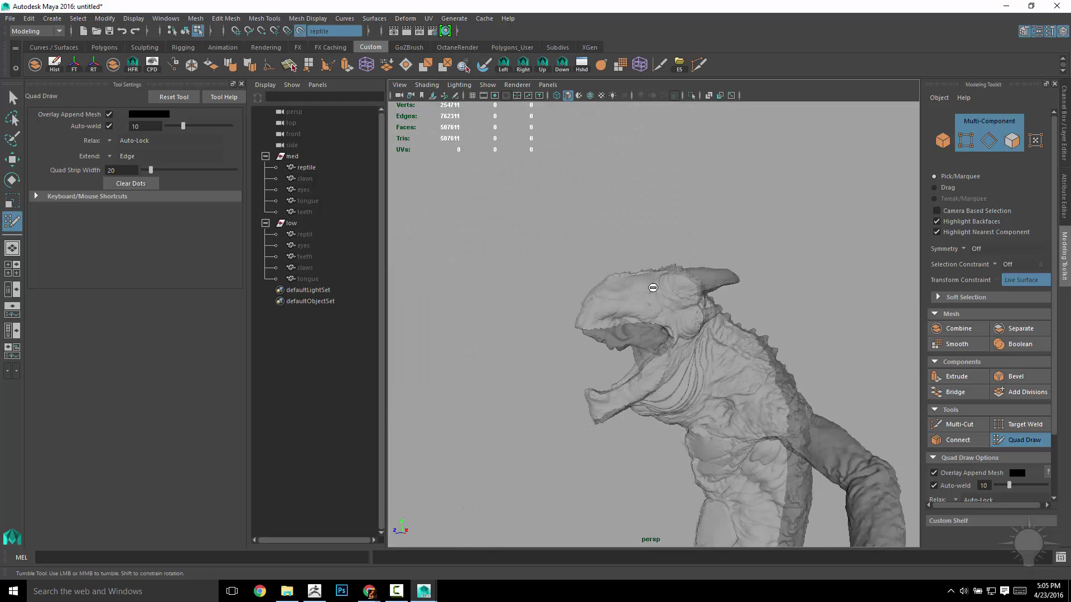
pyautogui.keyDown('alt'); pyautogui.moveTo(653, 288); pyautogui.dragTo(748, 407); pyautogui.keyUp('alt')
pyautogui.keyDown('alt'); pyautogui.moveTo(748, 406); pyautogui.dragTo(870, 410, button='right'); pyautogui.keyUp('alt')
pyautogui.keyDown('alt'); pyautogui.moveTo(614, 223); pyautogui.dragTo(636, 296, button='middle'); pyautogui.keyUp('alt')
pyautogui.keyDown('alt'); pyautogui.moveTo(552, 268); pyautogui.dragTo(512, 246); pyautogui.keyUp('alt')
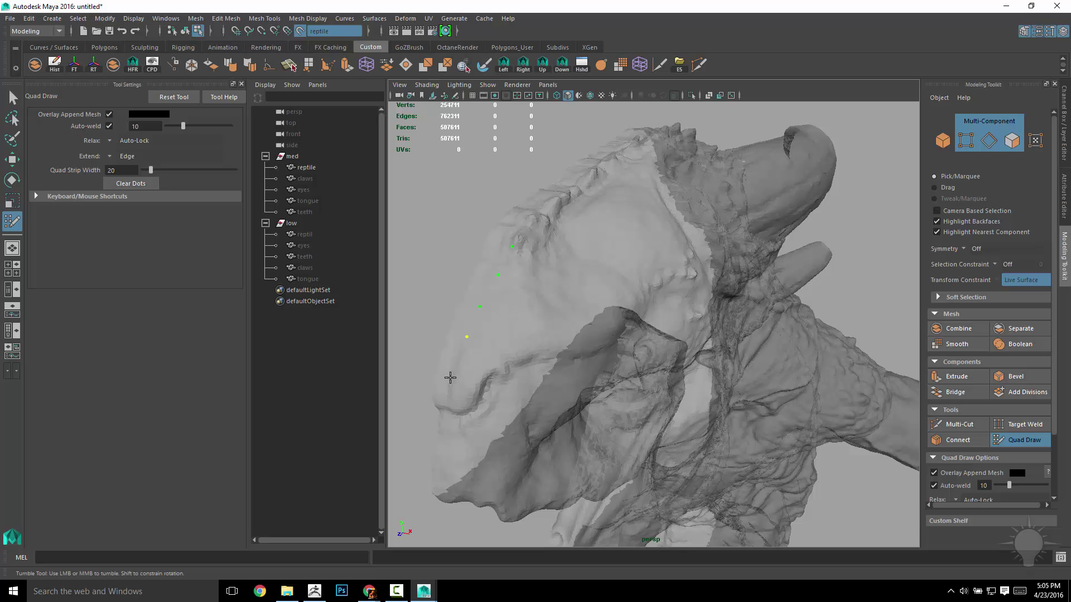
pyautogui.keyDown('alt'); pyautogui.moveTo(457, 381); pyautogui.dragTo(449, 344); pyautogui.keyUp('alt')
pyautogui.click(437, 362)
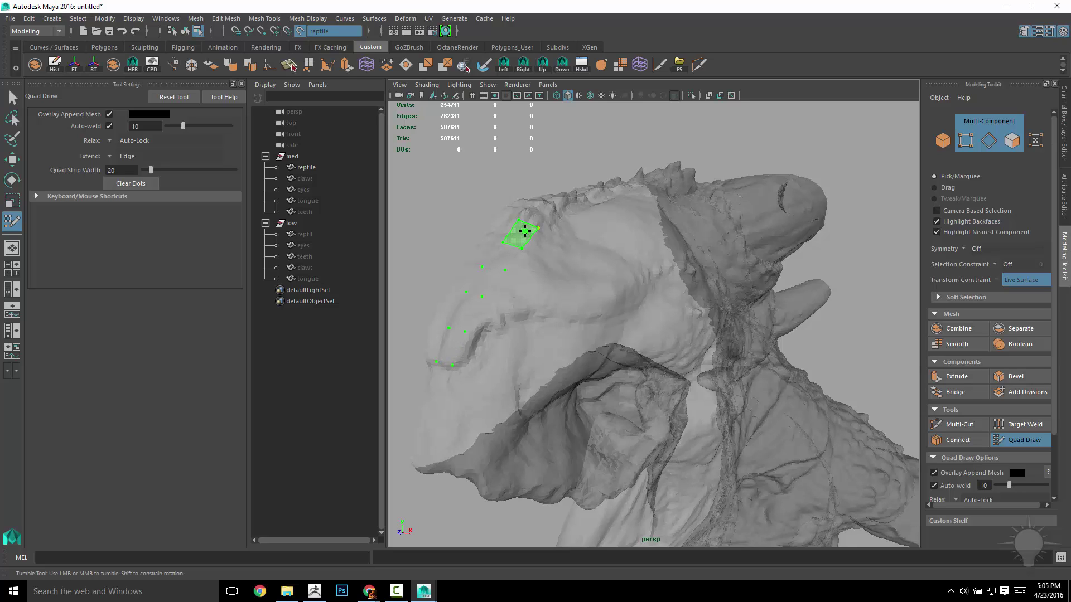
# Fill the dots along the snout with a strip of five quads.
pyautogui.keyDown('shift'); pyautogui.click(454, 336); pyautogui.keyUp('shift')
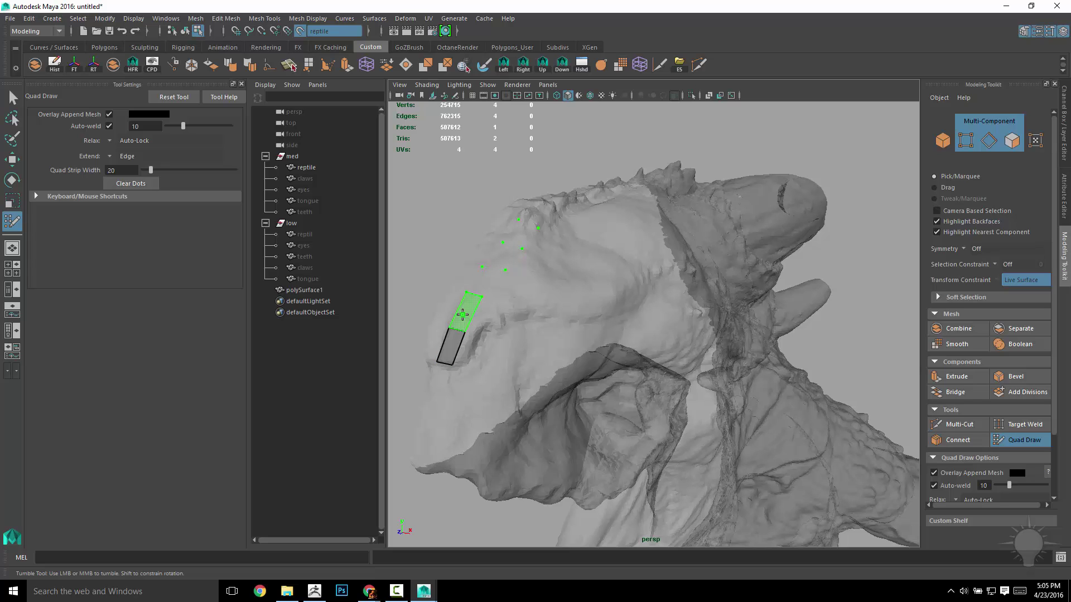
pyautogui.keyDown('shift'); pyautogui.click(464, 311); pyautogui.keyUp('shift')
pyautogui.keyDown('shift'); pyautogui.click(484, 281); pyautogui.keyUp('shift')
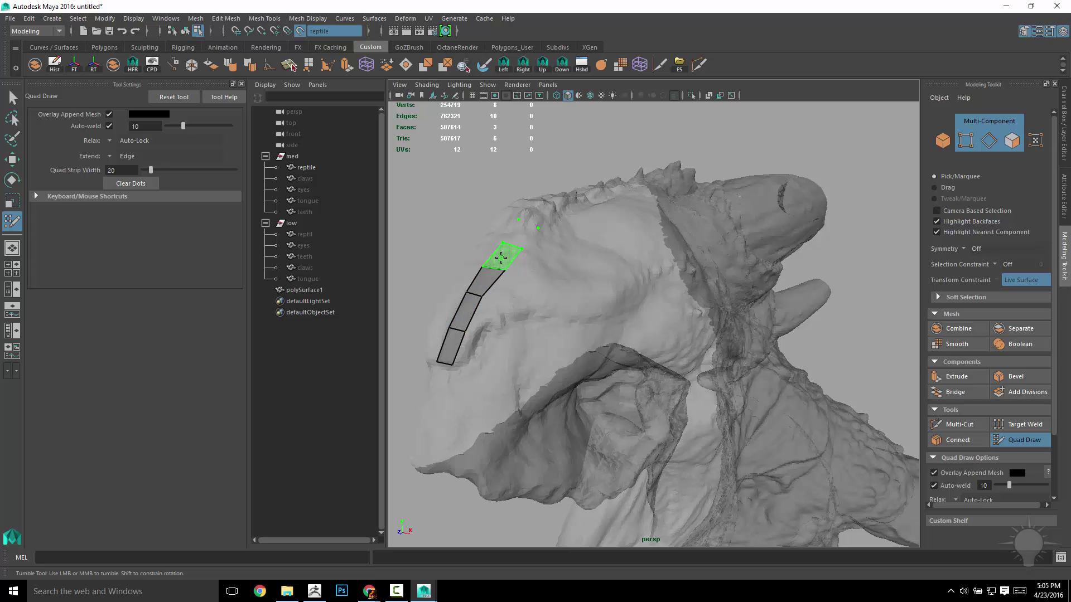
pyautogui.keyDown('shift'); pyautogui.click(503, 255); pyautogui.keyUp('shift')
pyautogui.keyDown('shift'); pyautogui.click(520, 232); pyautogui.keyUp('shift')
pyautogui.keyDown('alt'); pyautogui.moveTo(620, 292); pyautogui.dragTo(550, 297); pyautogui.keyUp('alt')
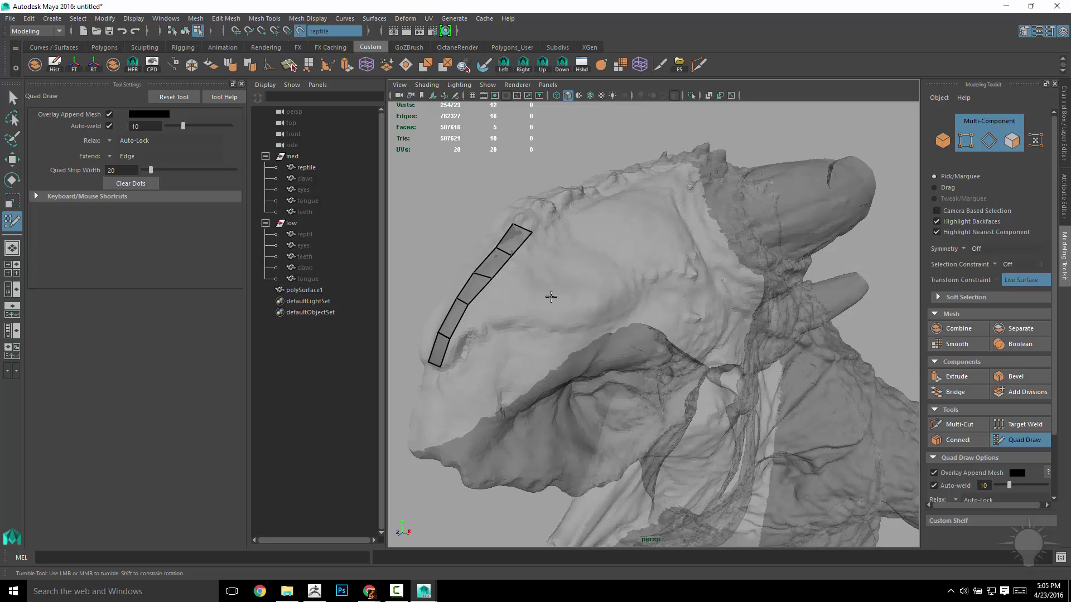
# Place a further row of dots beside the snout strip and fill a second strip of five quads.
pyautogui.keyDown('alt'); pyautogui.moveTo(550, 296); pyautogui.dragTo(633, 306, button='middle'); pyautogui.keyUp('alt')
pyautogui.keyDown('alt'); pyautogui.moveTo(633, 306); pyautogui.dragTo(531, 317); pyautogui.keyUp('alt')
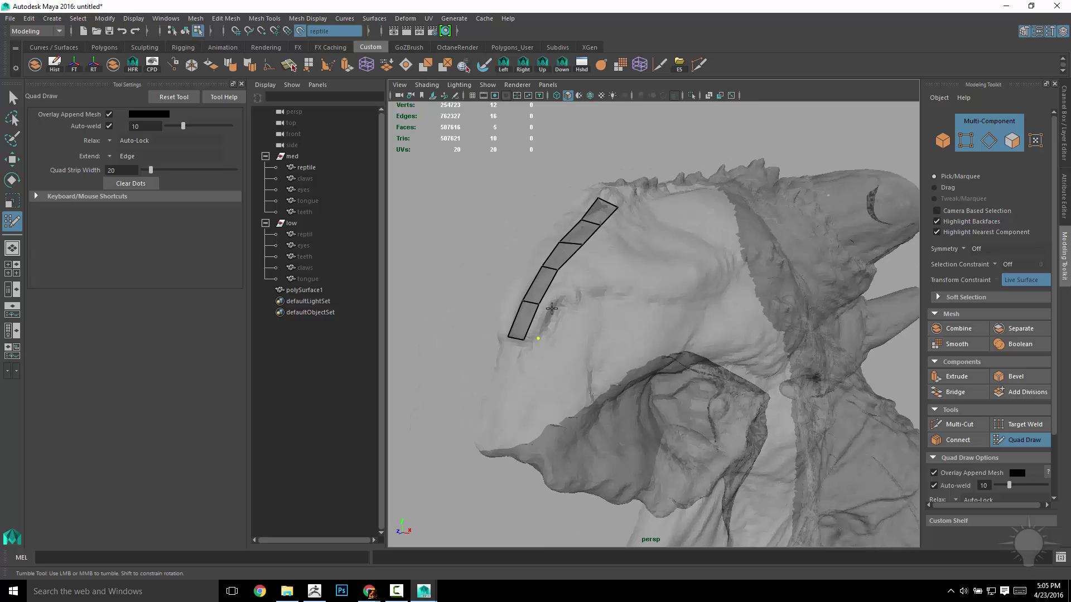
pyautogui.keyDown('shift'); pyautogui.click(616, 220); pyautogui.keyUp('shift')
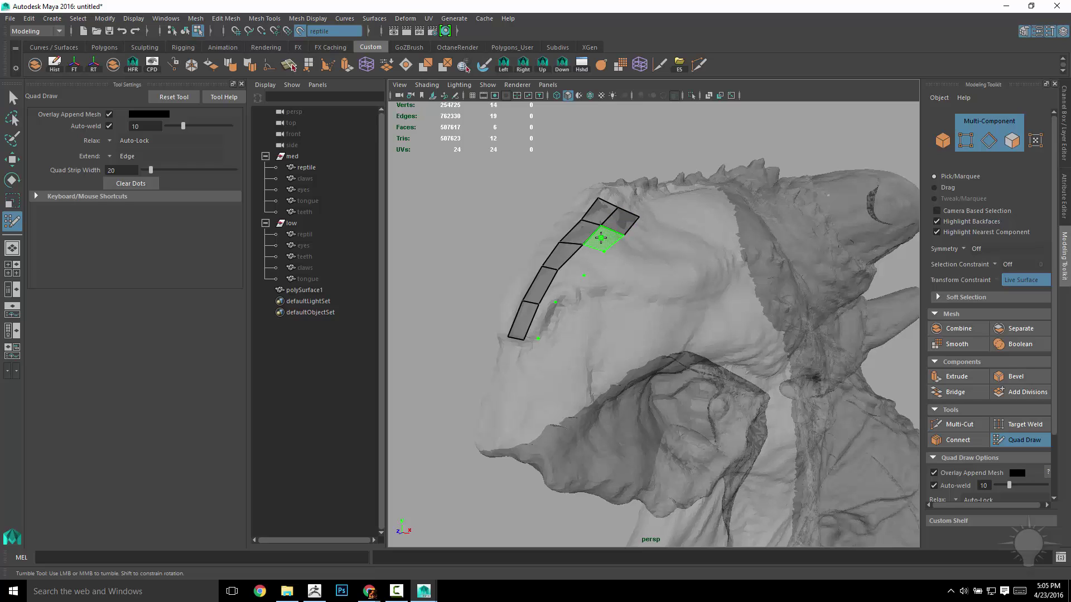
pyautogui.keyDown('shift'); pyautogui.click(601, 238); pyautogui.keyUp('shift')
pyautogui.keyDown('shift'); pyautogui.click(579, 261); pyautogui.keyUp('shift')
pyautogui.keyDown('shift'); pyautogui.click(560, 289); pyautogui.keyUp('shift')
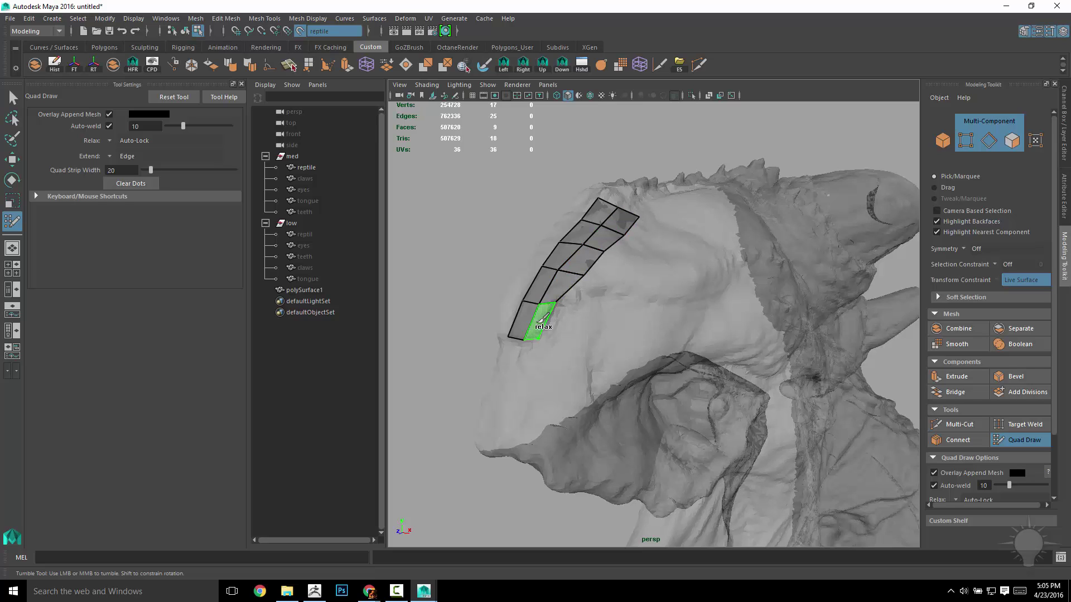
pyautogui.keyDown('shift'); pyautogui.click(540, 320); pyautogui.keyUp('shift')
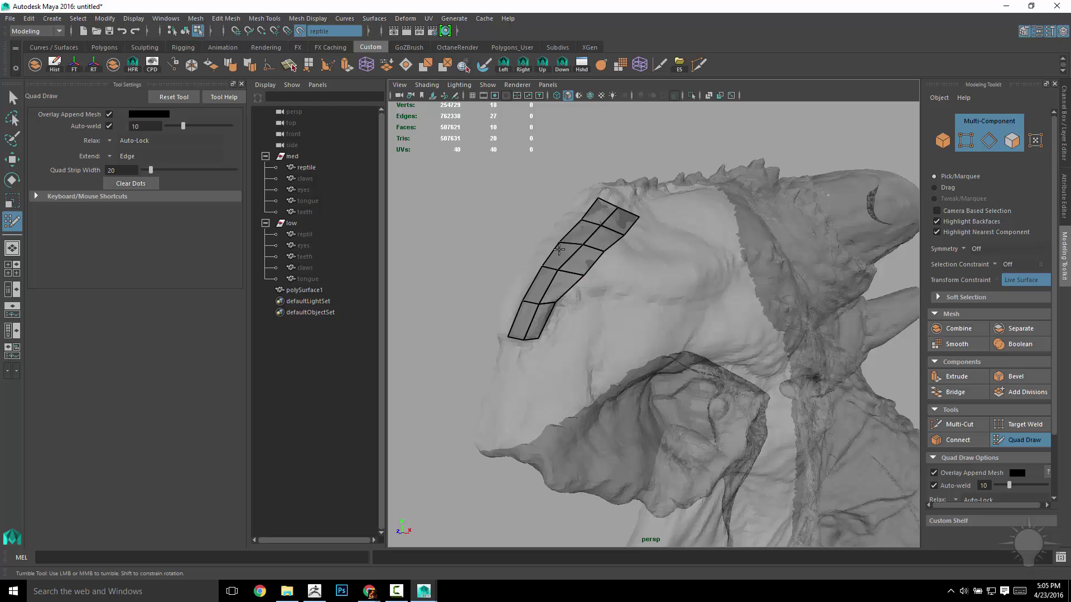
# Place an inner and an outer ring of Quad Draw dots around the eye socket.
pyautogui.keyDown('alt'); pyautogui.moveTo(578, 350); pyautogui.dragTo(574, 240); pyautogui.keyUp('alt')
pyautogui.keyDown('alt'); pyautogui.moveTo(574, 240); pyautogui.dragTo(699, 317, button='right'); pyautogui.keyUp('alt')
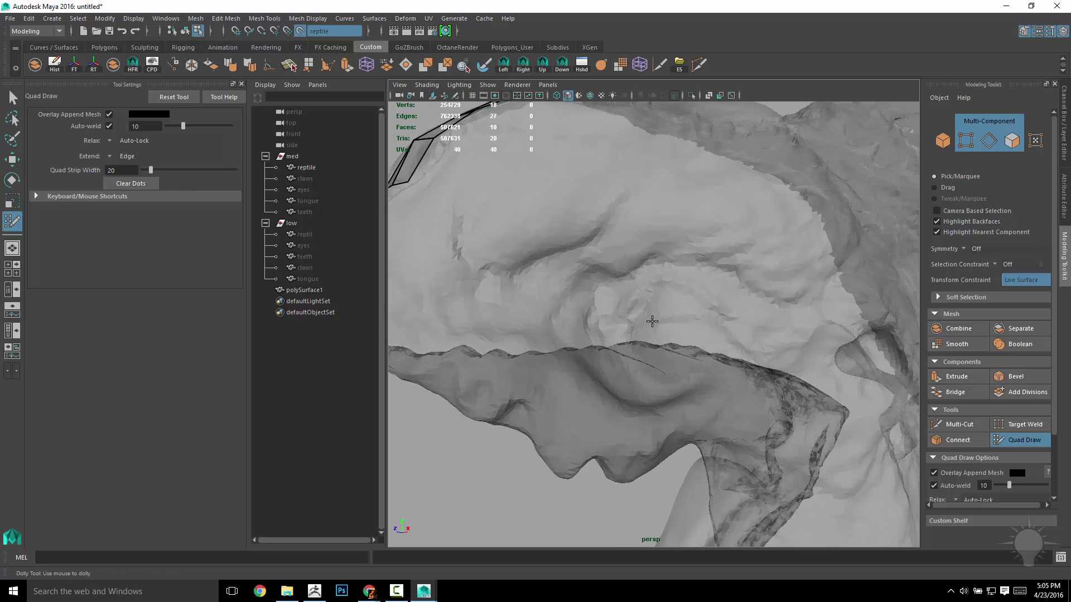
pyautogui.keyDown('alt'); pyautogui.moveTo(652, 321); pyautogui.dragTo(650, 289); pyautogui.keyUp('alt')
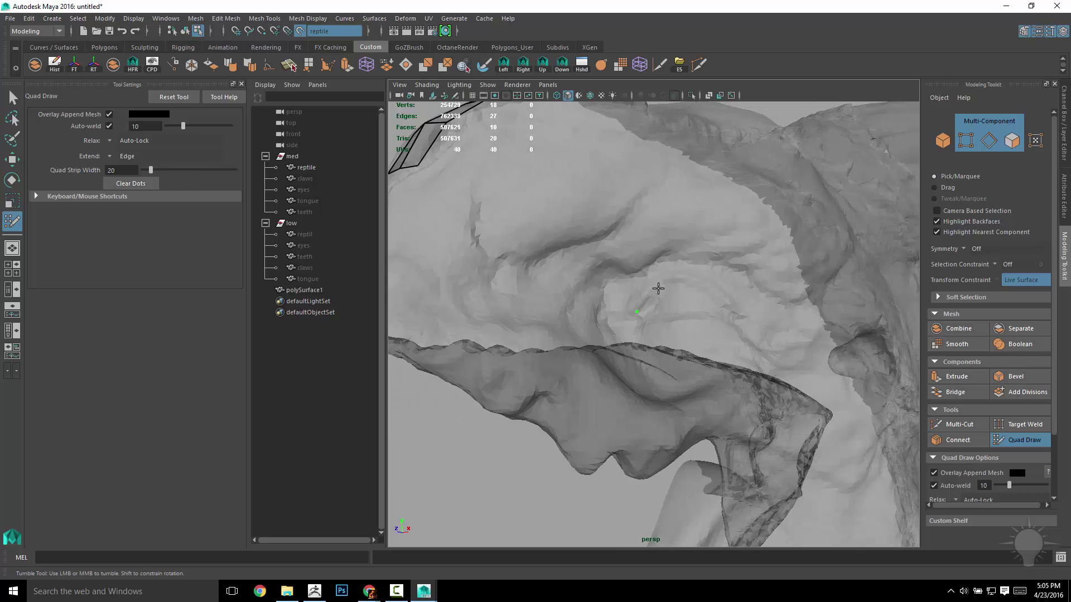
pyautogui.keyDown('alt'); pyautogui.moveTo(768, 325); pyautogui.dragTo(747, 332); pyautogui.keyUp('alt')
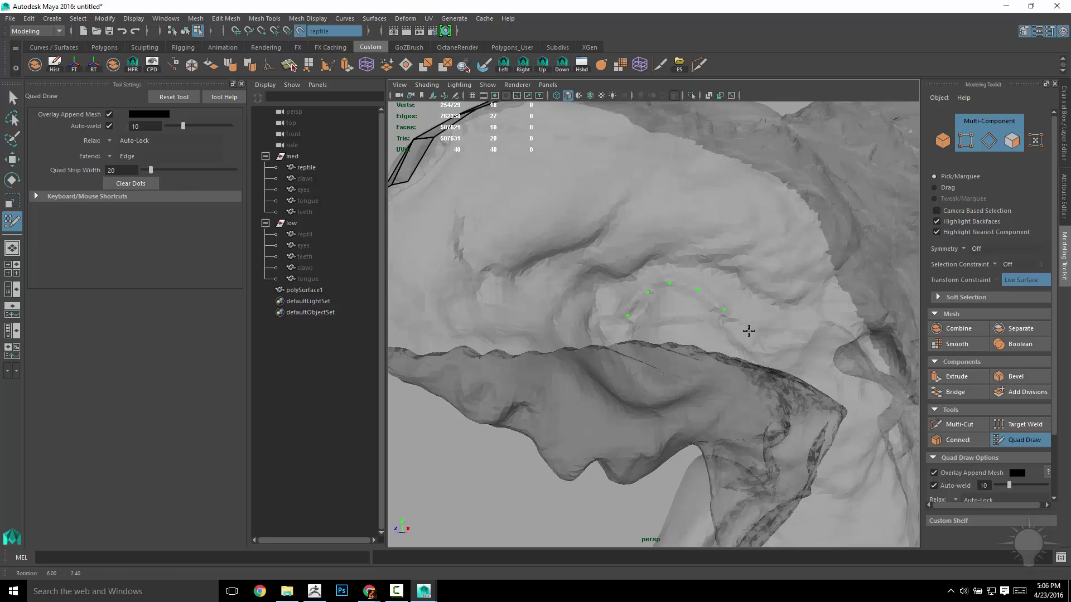
pyautogui.moveTo(650, 319)
pyautogui.keyDown('alt'); pyautogui.mouseDown()
pyautogui.moveTo(717, 318)
pyautogui.moveTo(631, 304)
pyautogui.mouseUp(); pyautogui.keyUp('alt')
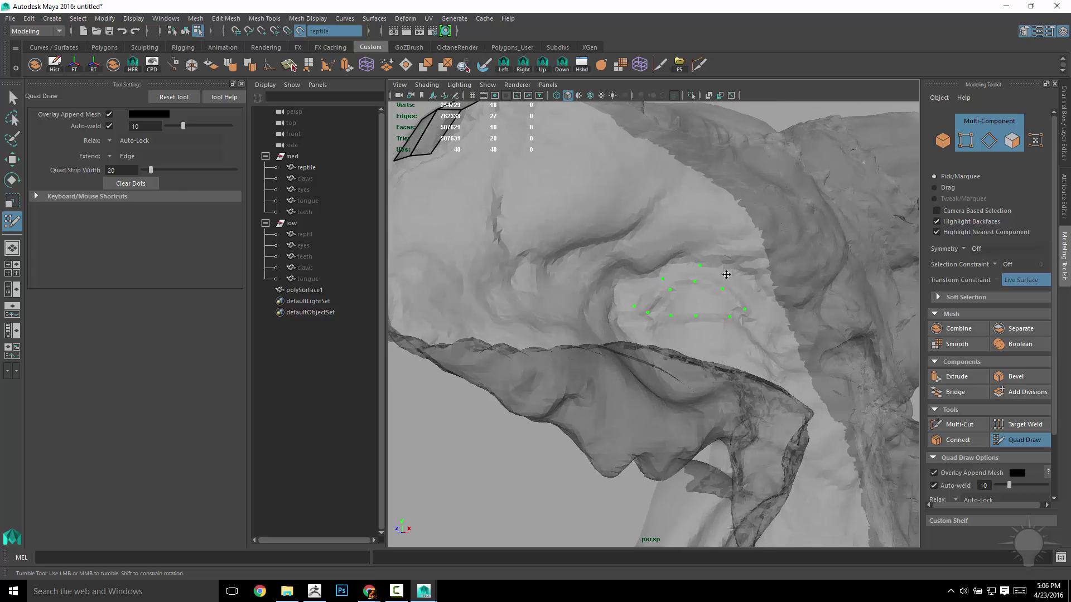
pyautogui.keyDown('alt'); pyautogui.moveTo(748, 287); pyautogui.dragTo(752, 304); pyautogui.keyUp('alt')
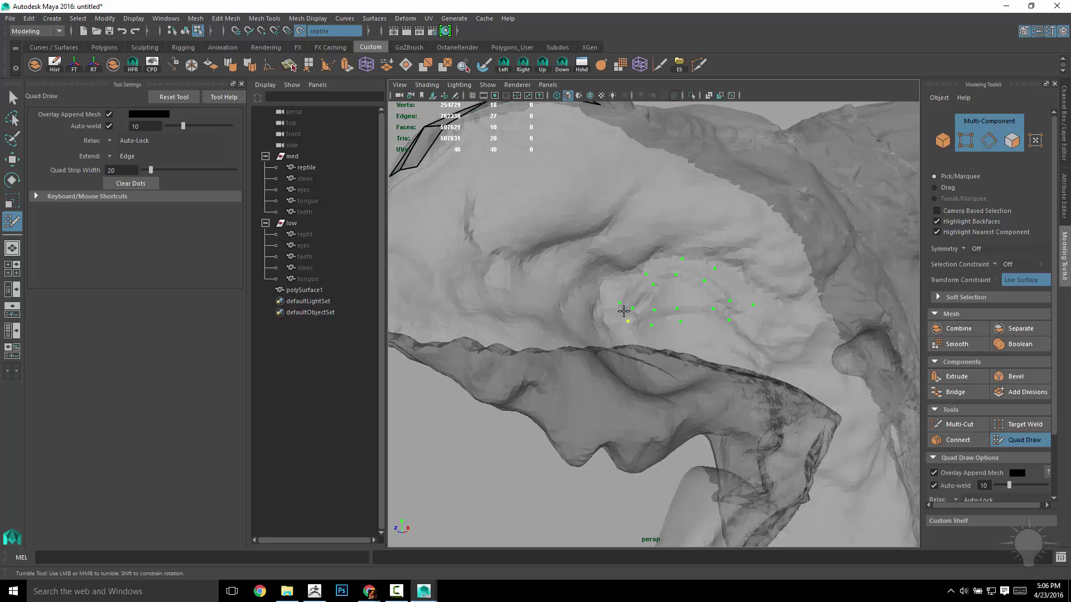
# Fill quads between the two rings of dots along the lower lid, back corner and upper lid of the eye.
pyautogui.keyDown('shift'); pyautogui.click(647, 317); pyautogui.keyUp('shift')
pyautogui.keyDown('shift'); pyautogui.click(668, 314); pyautogui.keyUp('shift')
pyautogui.keyDown('alt'); pyautogui.moveTo(688, 311); pyautogui.dragTo(701, 326); pyautogui.keyUp('alt')
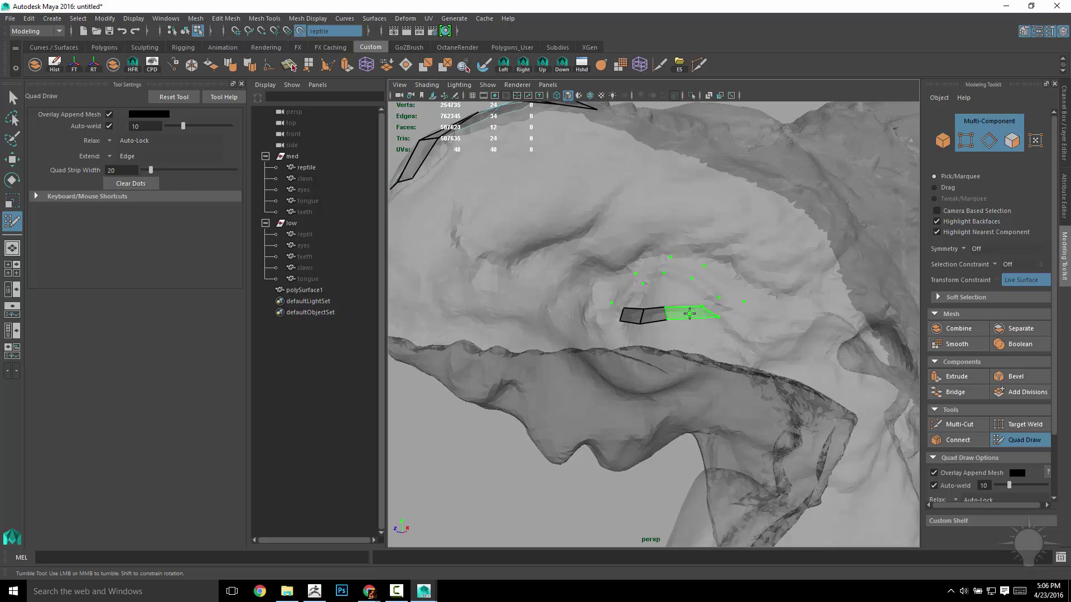
pyautogui.keyDown('shift'); pyautogui.click(690, 314); pyautogui.keyUp('shift')
pyautogui.keyDown('shift'); pyautogui.click(728, 307); pyautogui.keyUp('shift')
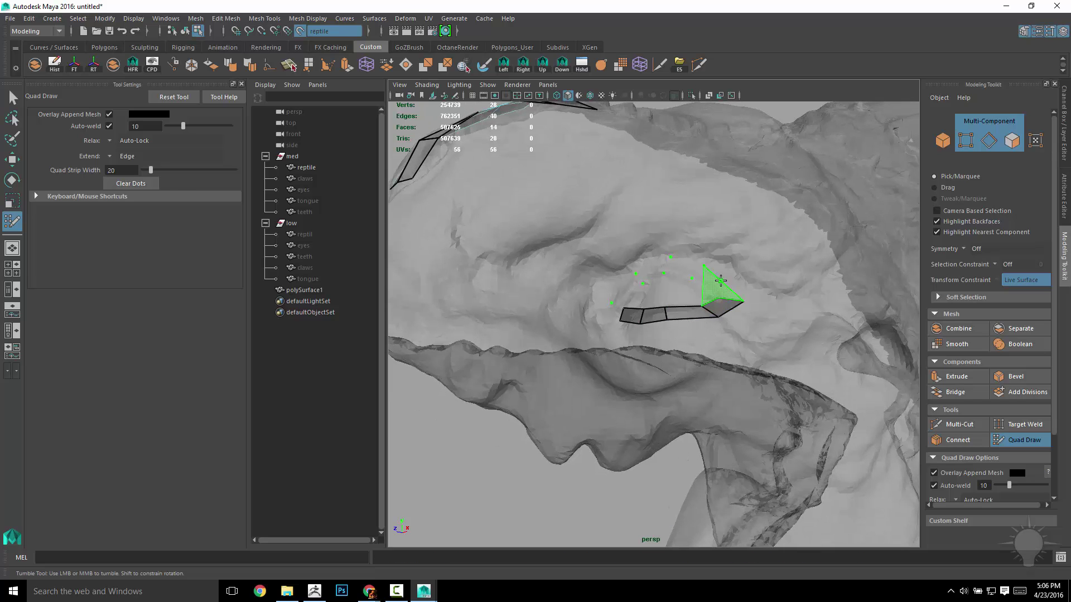
pyautogui.keyDown('shift'); pyautogui.click(704, 277); pyautogui.keyUp('shift')
pyautogui.keyDown('shift'); pyautogui.click(678, 267); pyautogui.keyUp('shift')
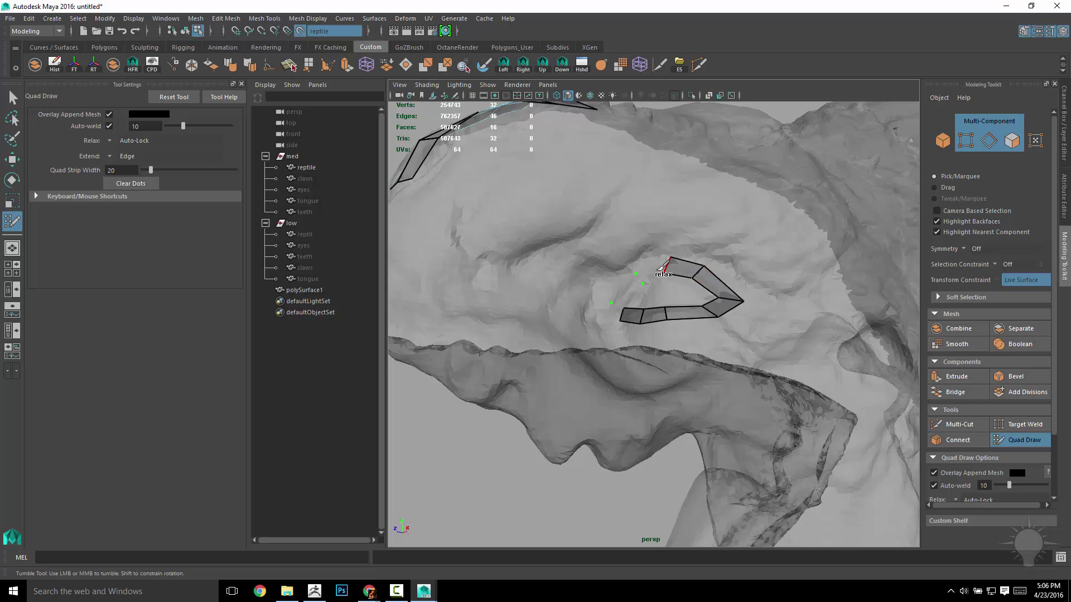
pyautogui.keyDown('shift'); pyautogui.click(646, 275); pyautogui.keyUp('shift')
pyautogui.keyDown('shift'); pyautogui.click(628, 295); pyautogui.keyUp('shift')
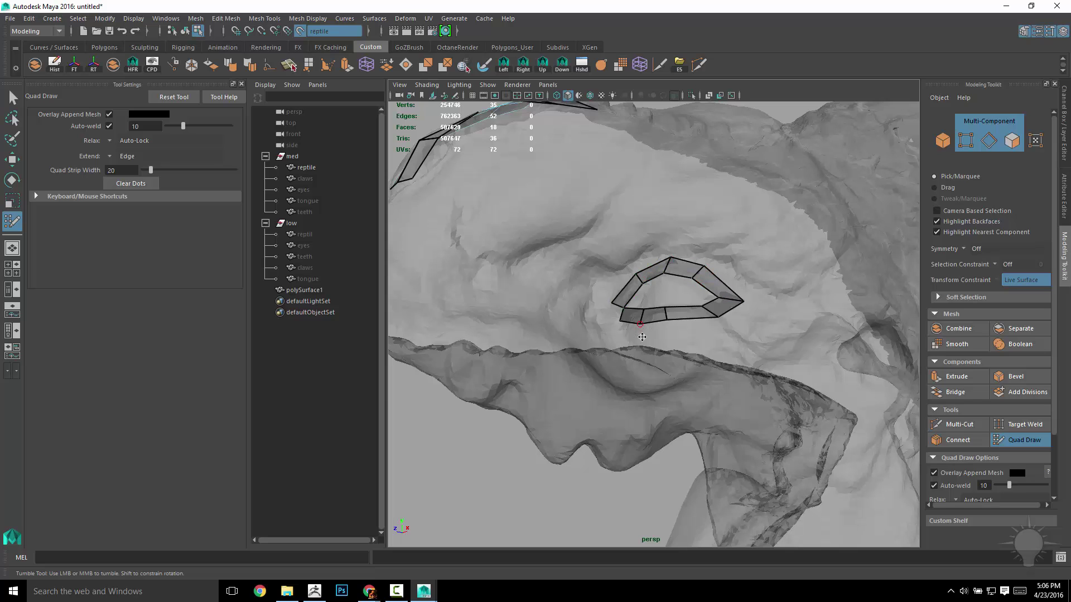
# Fill the remaining gap at the front corner of the eye with a quad to close the loop.
pyautogui.keyDown('alt'); pyautogui.moveTo(642, 332); pyautogui.dragTo(631, 335); pyautogui.keyUp('alt')
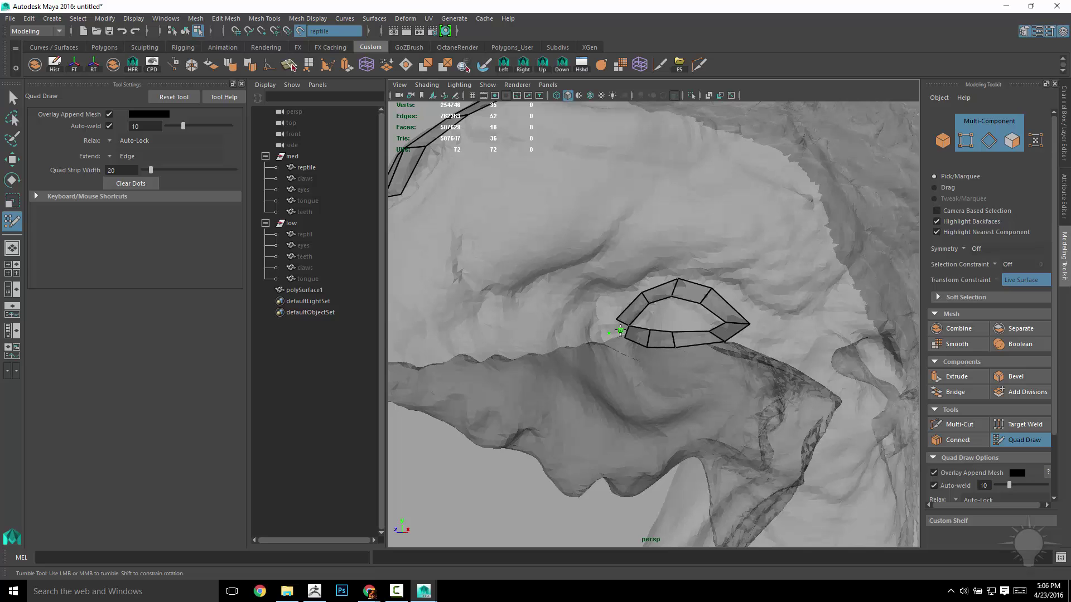
pyautogui.keyDown('shift'); pyautogui.click(620, 331); pyautogui.keyUp('shift')
pyautogui.moveTo(700, 371)
pyautogui.keyDown('alt'); pyautogui.mouseDown()
pyautogui.moveTo(675, 366)
pyautogui.moveTo(701, 363)
pyautogui.mouseUp(); pyautogui.keyUp('alt')
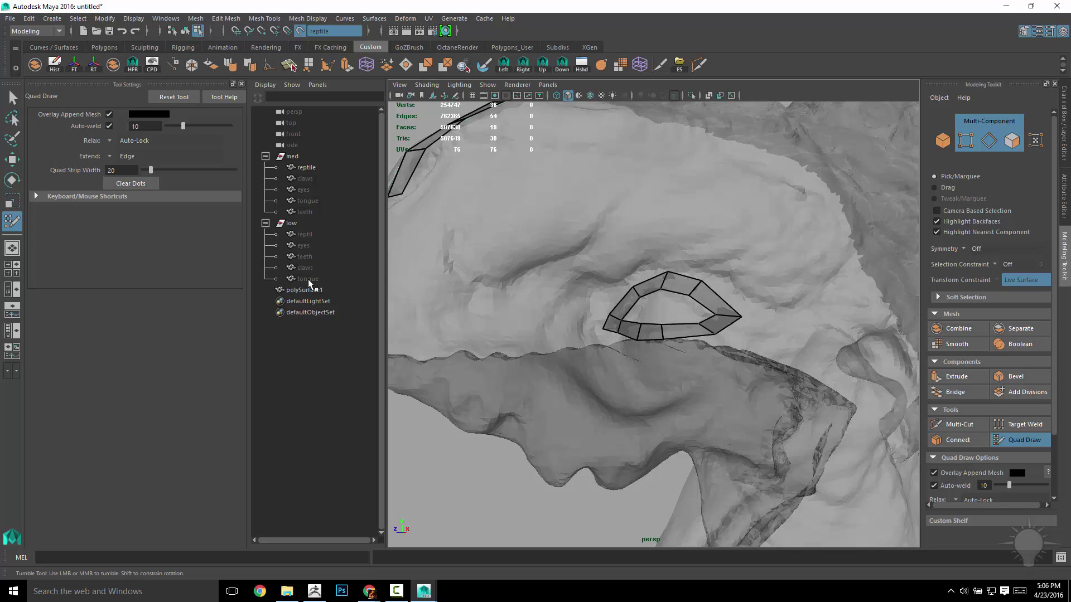
# Try extending the outer border of the eye loop with Quad Draw, and undo the extension.
pyautogui.keyDown('alt'); pyautogui.moveTo(681, 232); pyautogui.dragTo(701, 257); pyautogui.keyUp('alt')
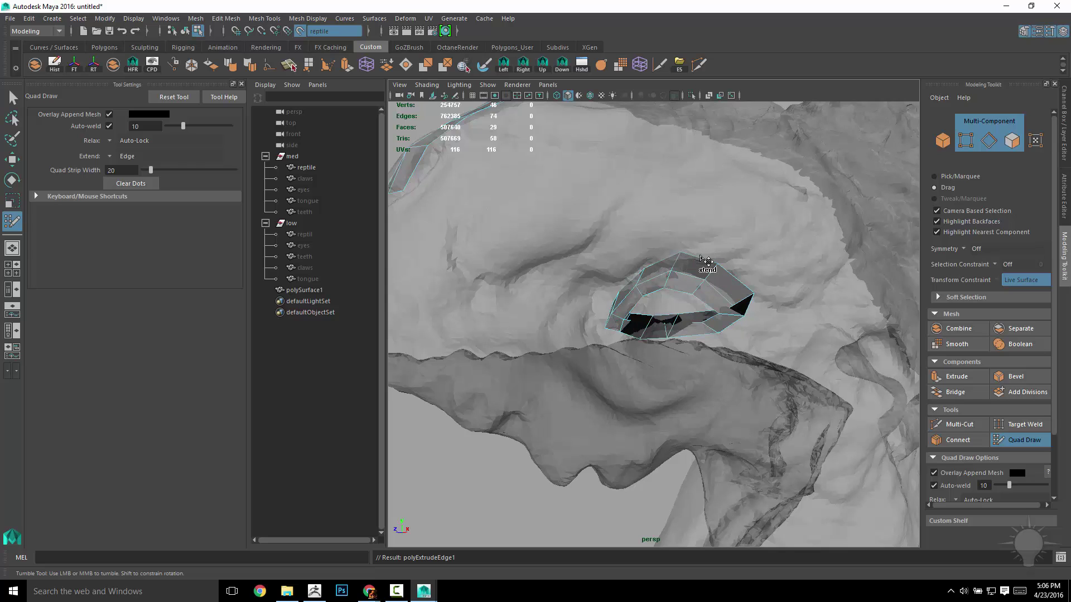
pyautogui.hotkey('ctrl', 'z')
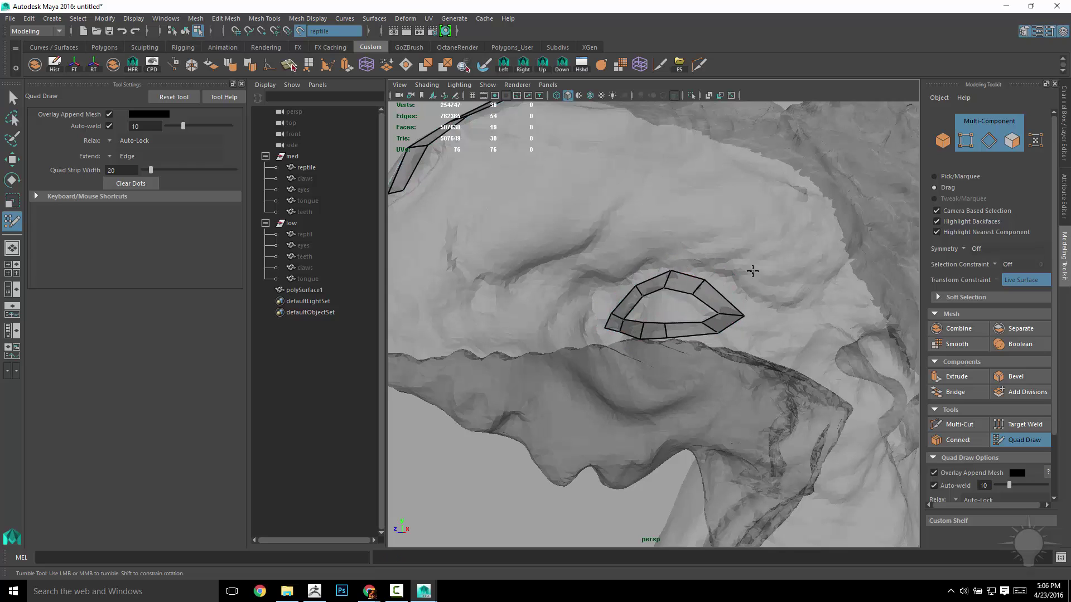
# Extend the snout strips with another row of quads along the side and further quads at the end toward the forehead.
pyautogui.keyDown('alt'); pyautogui.moveTo(696, 283); pyautogui.dragTo(609, 259); pyautogui.keyUp('alt')
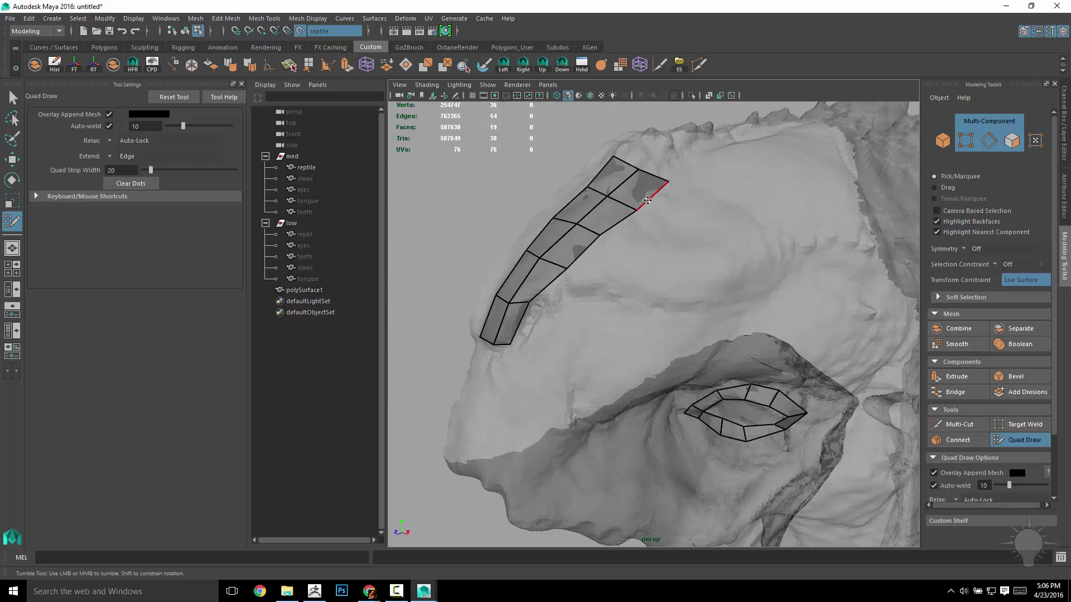
pyautogui.moveTo(647, 202)
pyautogui.keyDown('ctrl'); pyautogui.keyDown('shift'); pyautogui.mouseDown()
pyautogui.moveTo(675, 212)
pyautogui.moveTo(618, 190)
pyautogui.moveTo(651, 176)
pyautogui.moveTo(647, 169)
pyautogui.moveTo(689, 168)
pyautogui.moveTo(679, 163)
pyautogui.mouseUp(); pyautogui.keyUp('shift'); pyautogui.keyUp('ctrl')
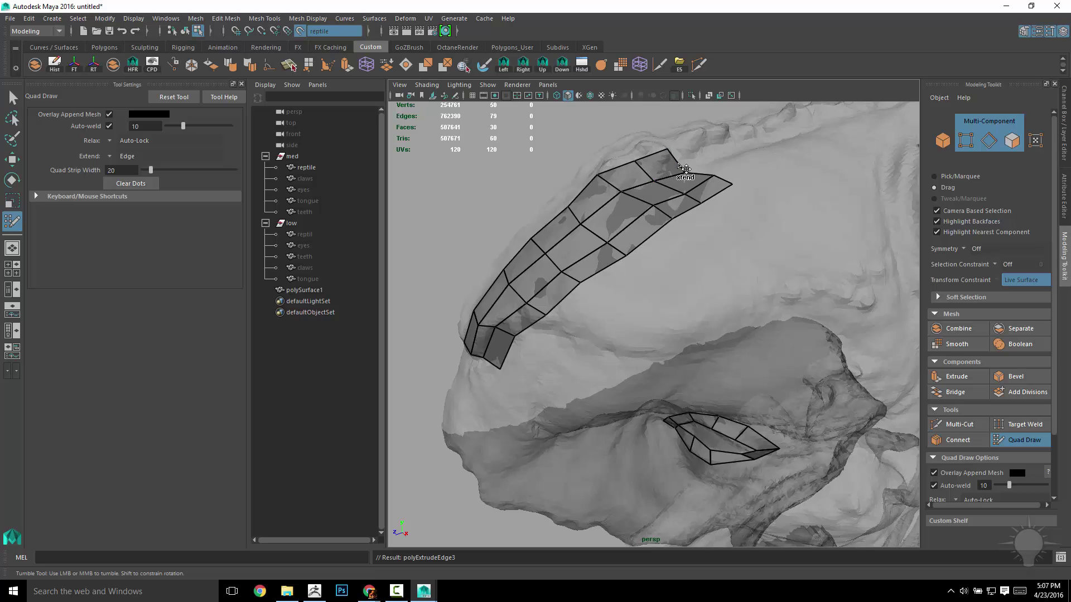
pyautogui.press('Tab')
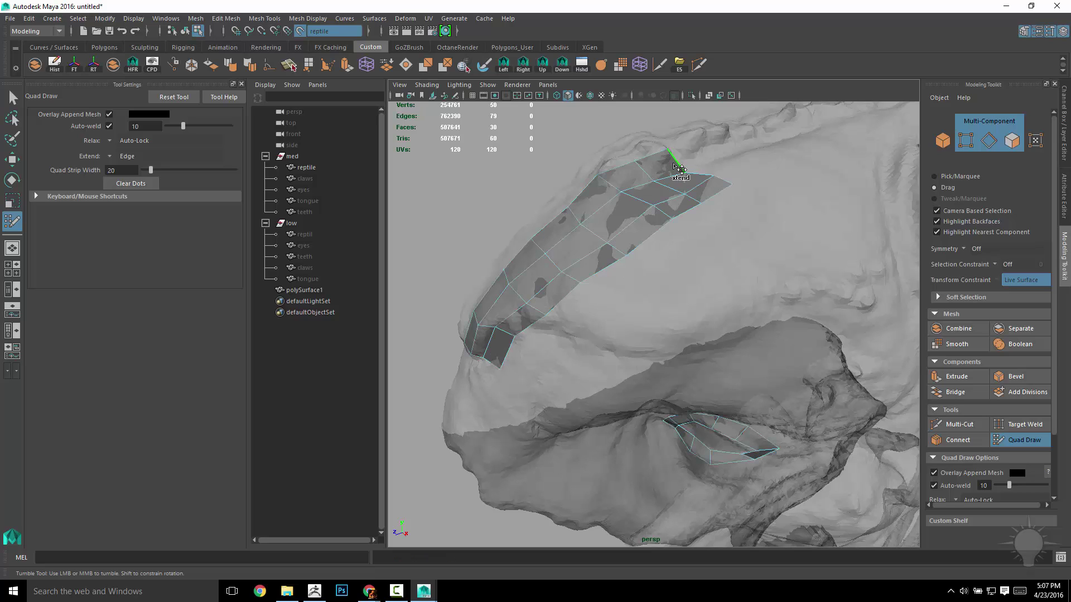
pyautogui.moveTo(676, 162); pyautogui.dragTo(708, 154, button='middle')
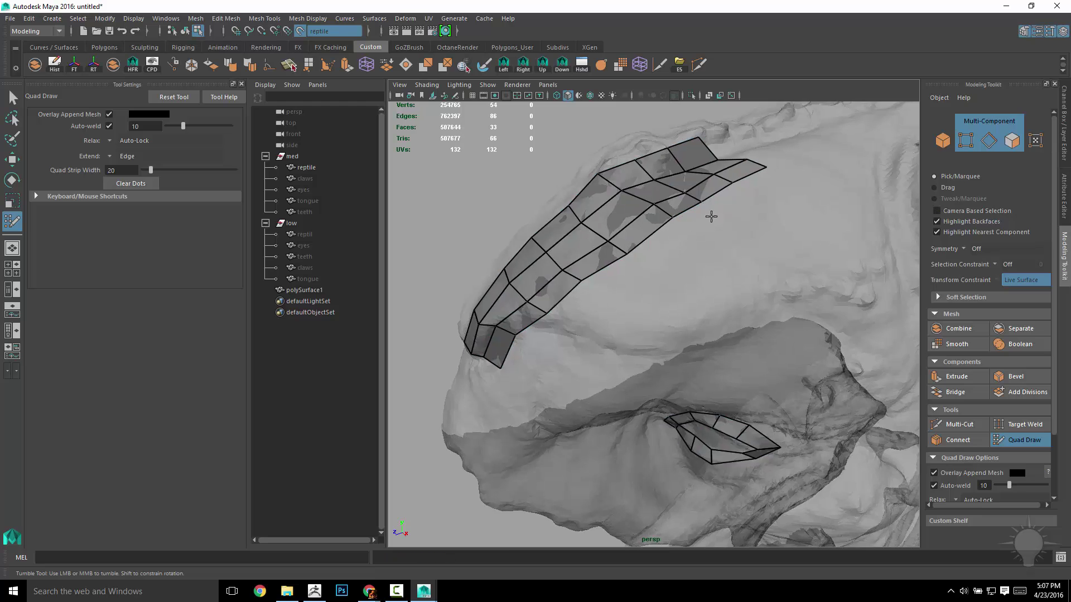
# Extend the side border of the snout patch by one more row of quads toward the cheek.
pyautogui.keyDown('alt'); pyautogui.moveTo(710, 216); pyautogui.dragTo(679, 225); pyautogui.keyUp('alt')
pyautogui.press('Tab')
pyautogui.moveTo(681, 203); pyautogui.dragTo(713, 239, button='middle')
# Leave Quad Draw, switch to edge selection and select the outer border edge loop of the eye quads.
pyautogui.moveTo(736, 404)
pyautogui.keyDown('alt'); pyautogui.mouseDown()
pyautogui.moveTo(695, 332)
pyautogui.moveTo(533, 317)
pyautogui.mouseUp(); pyautogui.keyUp('alt')
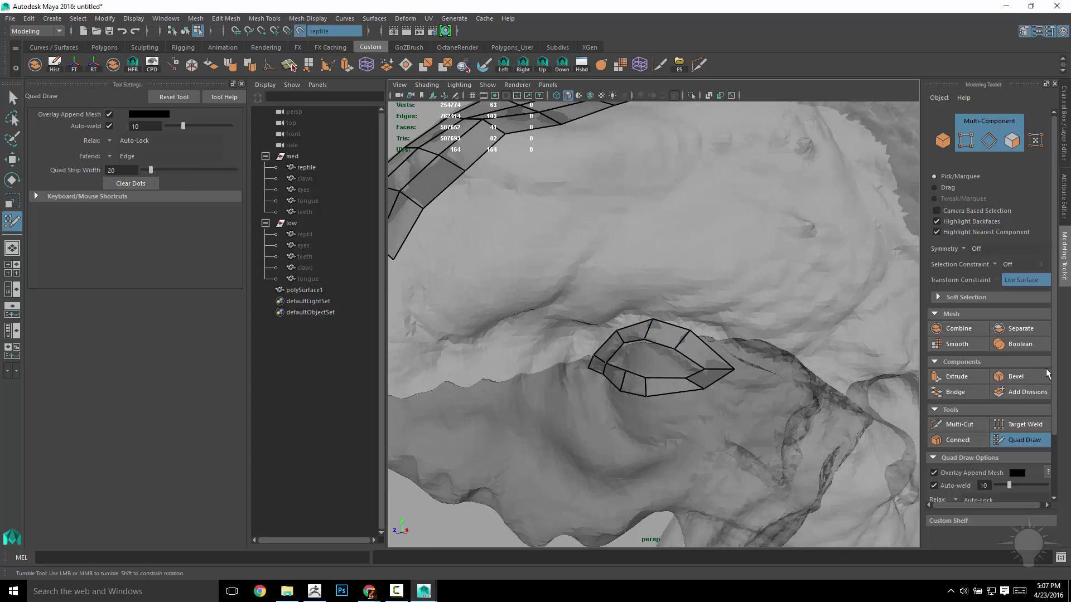
pyautogui.click(1022, 440)
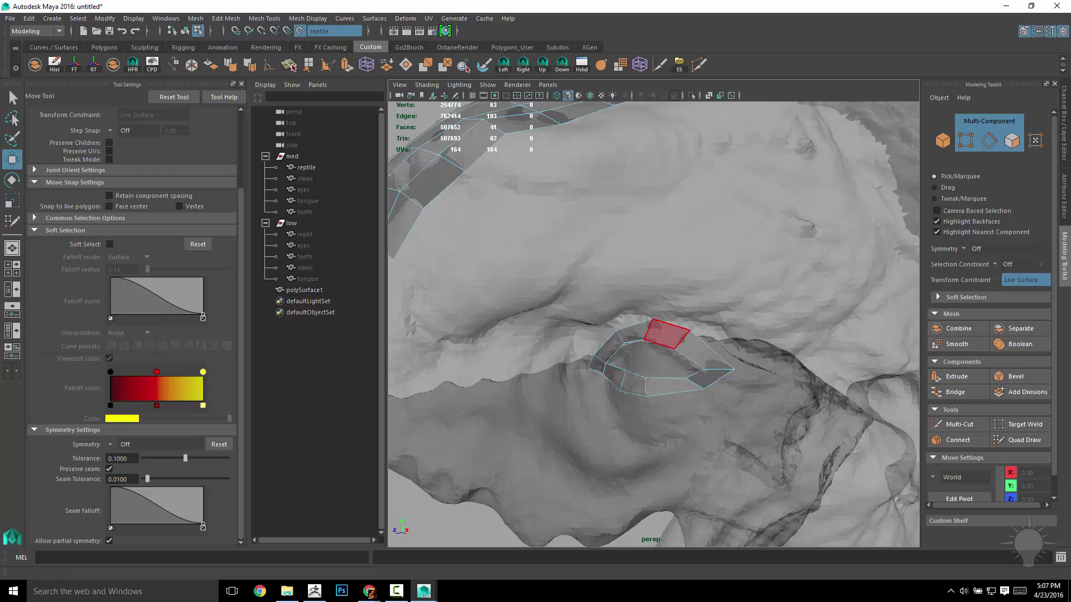
pyautogui.rightClick(669, 338)
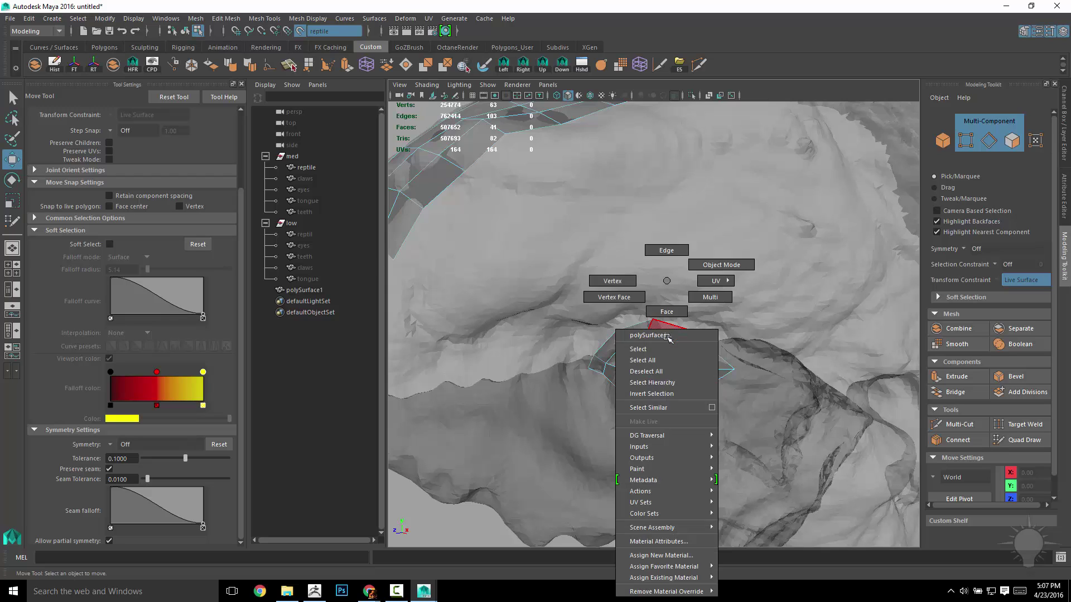
pyautogui.click(666, 251)
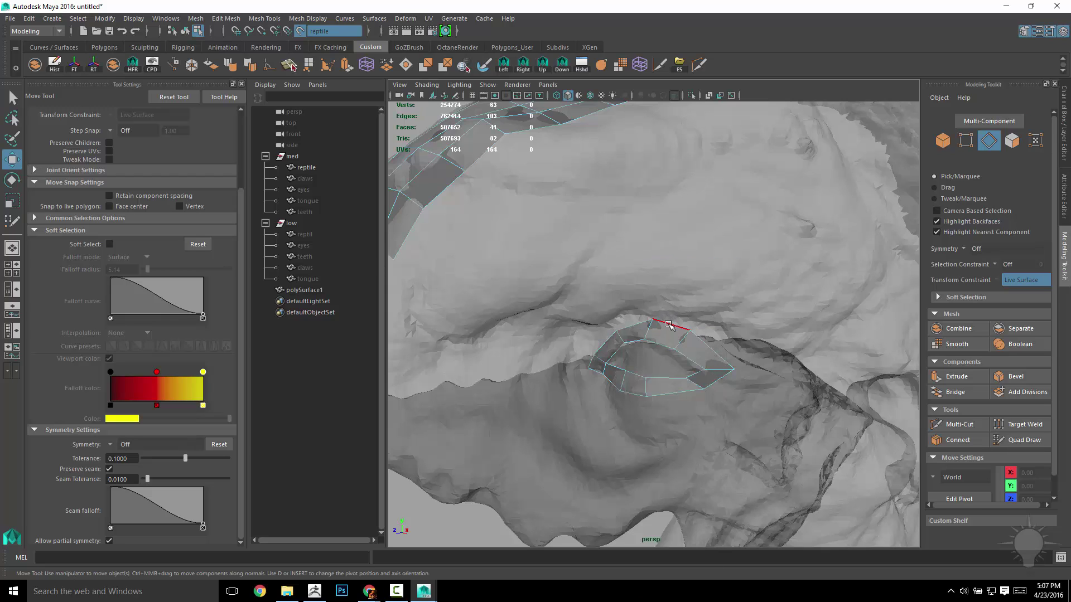
pyautogui.doubleClick(668, 325)
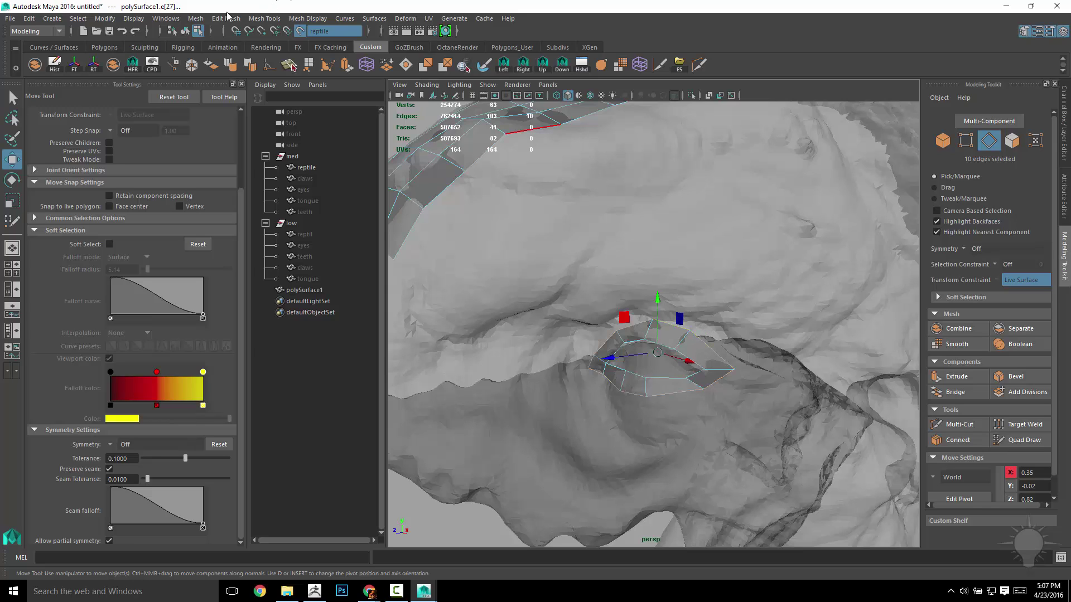
pyautogui.click(217, 19)
pyautogui.click(245, 114)
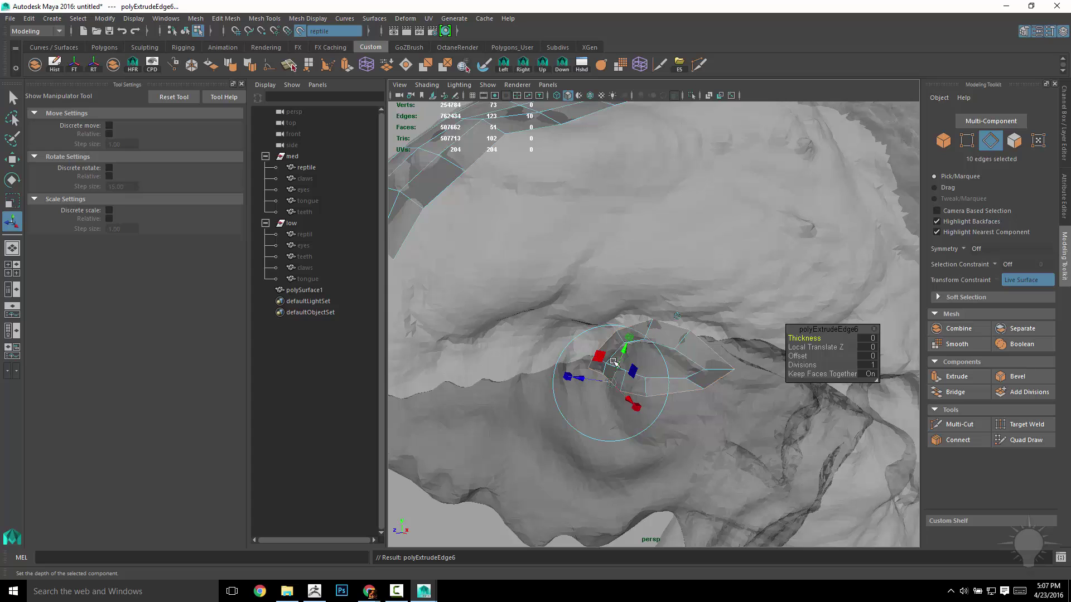
pyautogui.moveTo(624, 353); pyautogui.dragTo(632, 374)
pyautogui.keyDown('alt'); pyautogui.moveTo(772, 385); pyautogui.dragTo(737, 389); pyautogui.keyUp('alt')
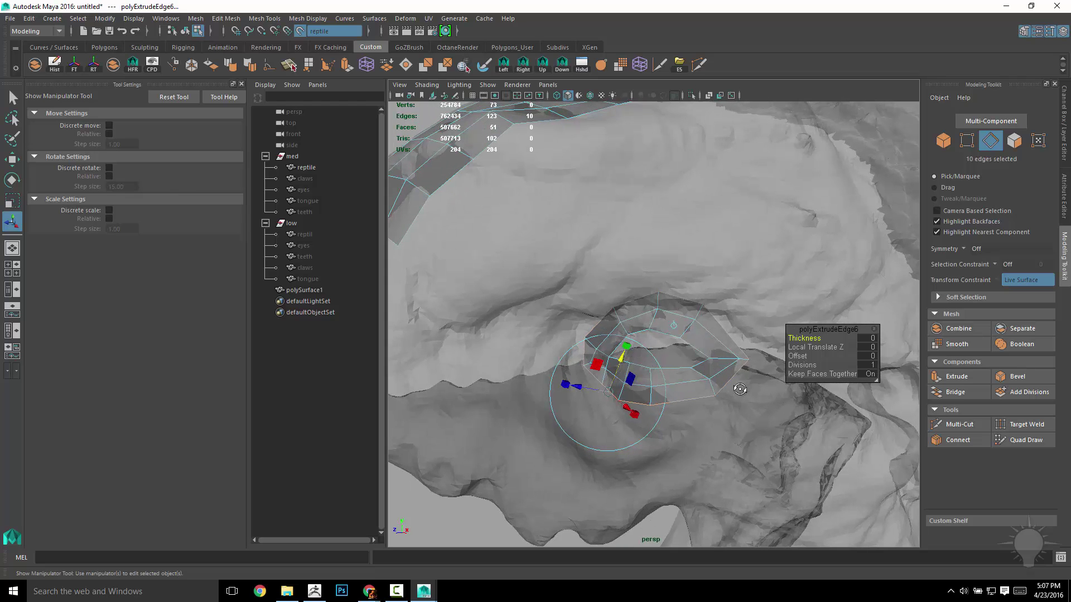
pyautogui.hotkey('ctrl', 'e')
pyautogui.moveTo(620, 374); pyautogui.dragTo(655, 393)
pyautogui.hotkey('ctrl', 'e')
pyautogui.hotkey('ctrl', 'e')
pyautogui.scroll(-5, 603, 414)
pyautogui.hotkey('ctrl', 'z')
pyautogui.hotkey('ctrl', 'z')
pyautogui.hotkey('ctrl', 'z')
pyautogui.hotkey('ctrl', 'z')
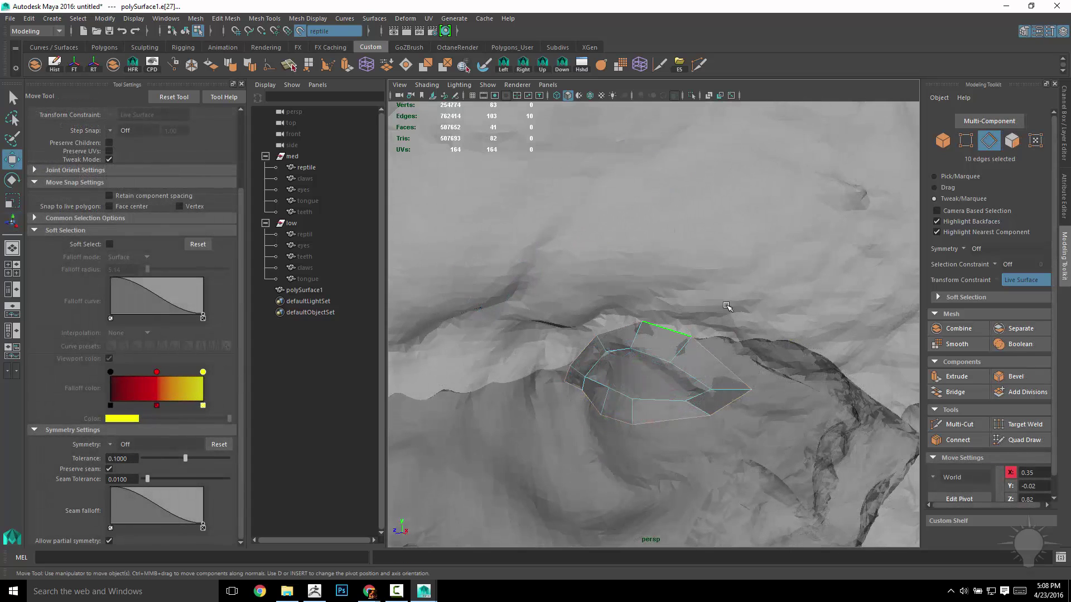
# Extrude the selected outer eye edges and move the new ring outward so it surrounds the eye quads.
pyautogui.hotkey('ctrl', 'e')
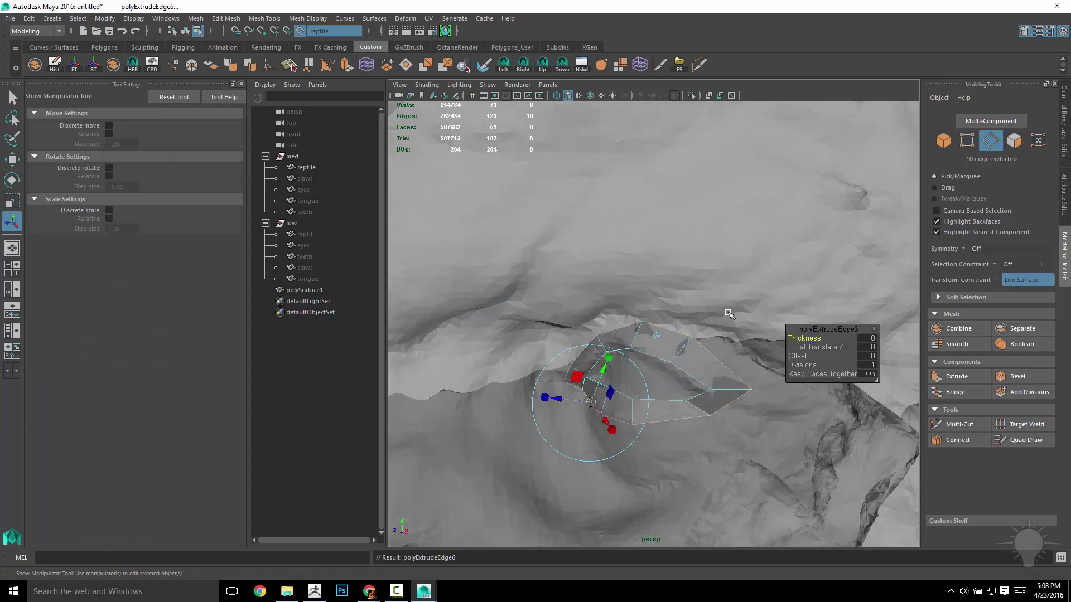
pyautogui.moveTo(558, 400); pyautogui.dragTo(545, 397)
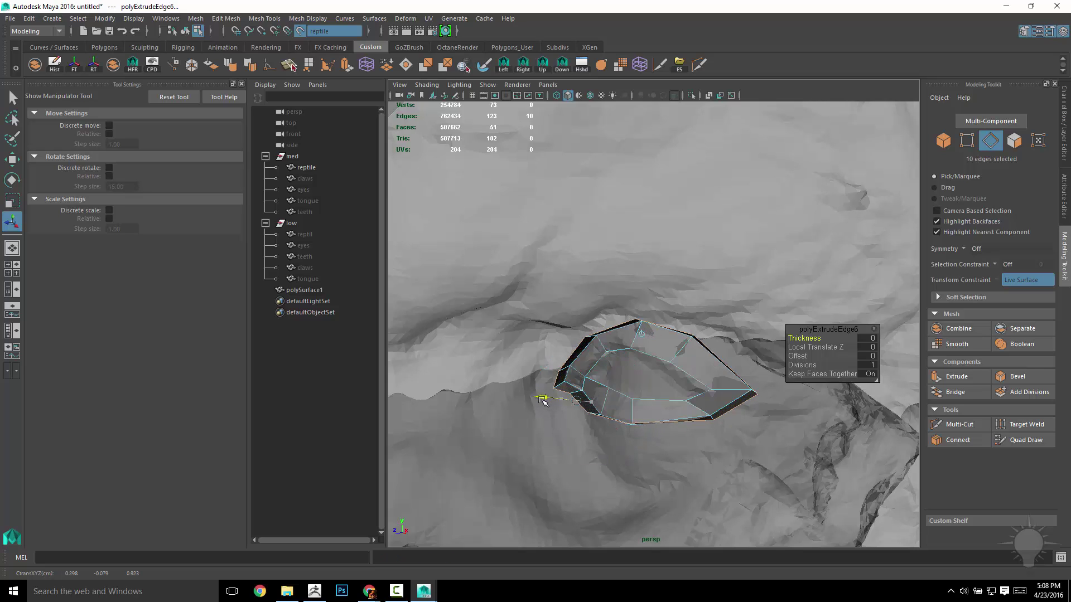
pyautogui.hotkey('ctrl', 'z')
pyautogui.moveTo(602, 371); pyautogui.dragTo(595, 390)
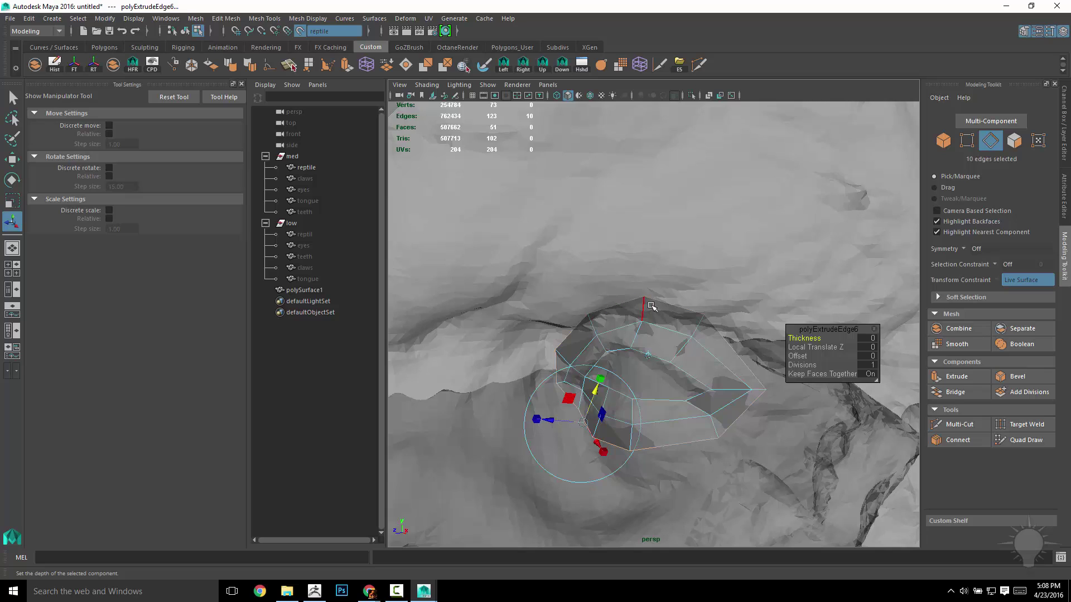
pyautogui.press('w')
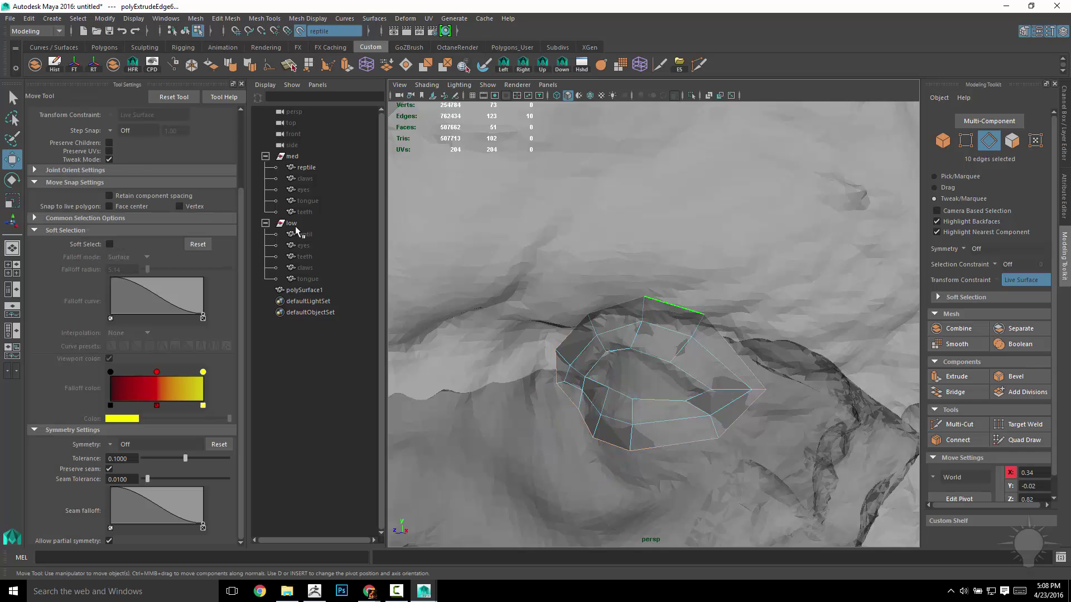
pyautogui.moveTo(669, 305); pyautogui.dragTo(674, 304)
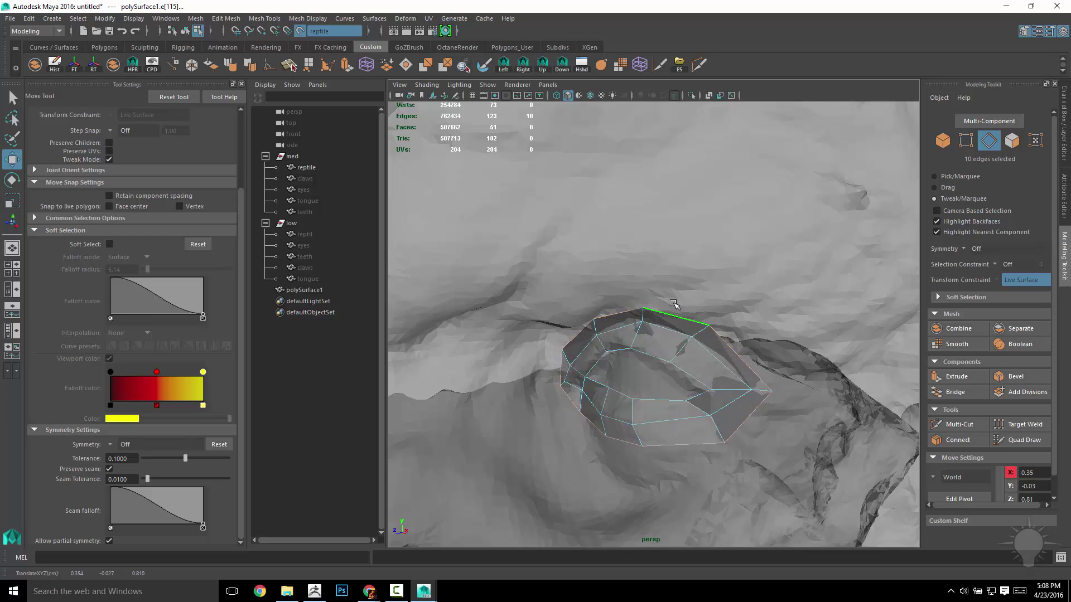
# Extrude the outer eye border once more and pull it out into a wider third ring around the socket.
pyautogui.hotkey('ctrl', 'e')
pyautogui.moveTo(599, 397); pyautogui.dragTo(693, 275)
pyautogui.press('w')
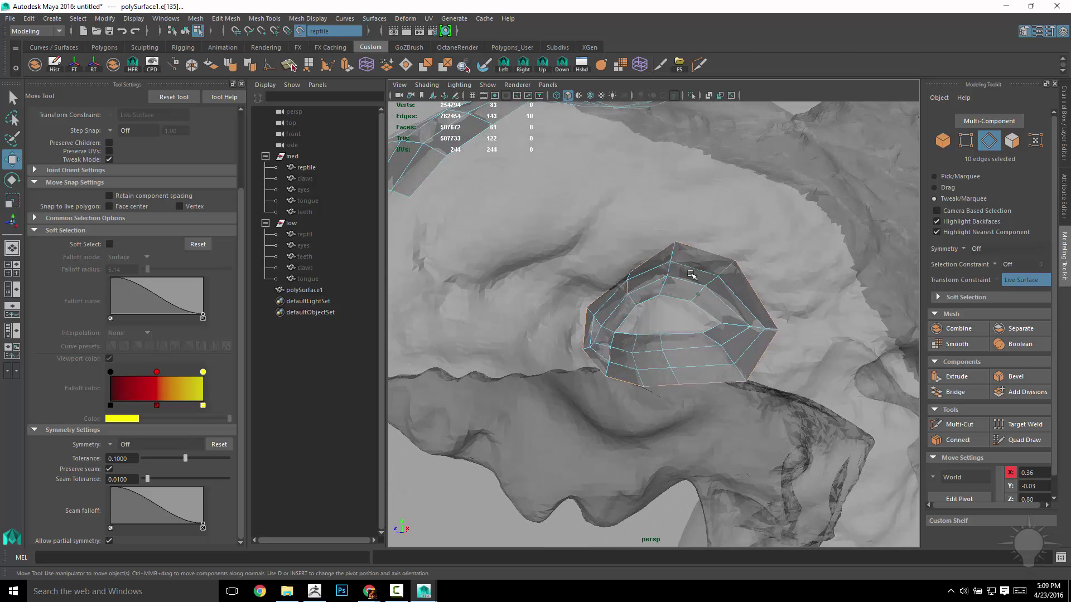
# Switch to vertex mode and reposition vertices along the upper edge of the outer eye rings.
pyautogui.moveTo(693, 275); pyautogui.dragTo(563, 311, button='right')
pyautogui.moveTo(677, 265); pyautogui.dragTo(629, 267, button='right')
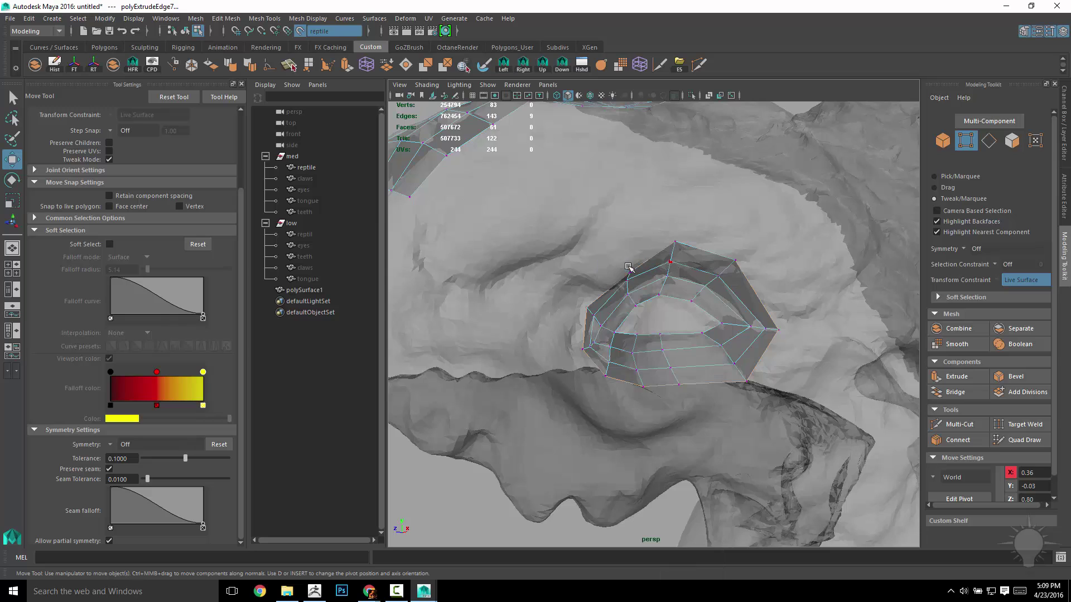
pyautogui.moveTo(628, 271)
pyautogui.mouseDown()
pyautogui.moveTo(612, 272)
pyautogui.moveTo(611, 255)
pyautogui.moveTo(614, 274)
pyautogui.moveTo(665, 283)
pyautogui.mouseUp()
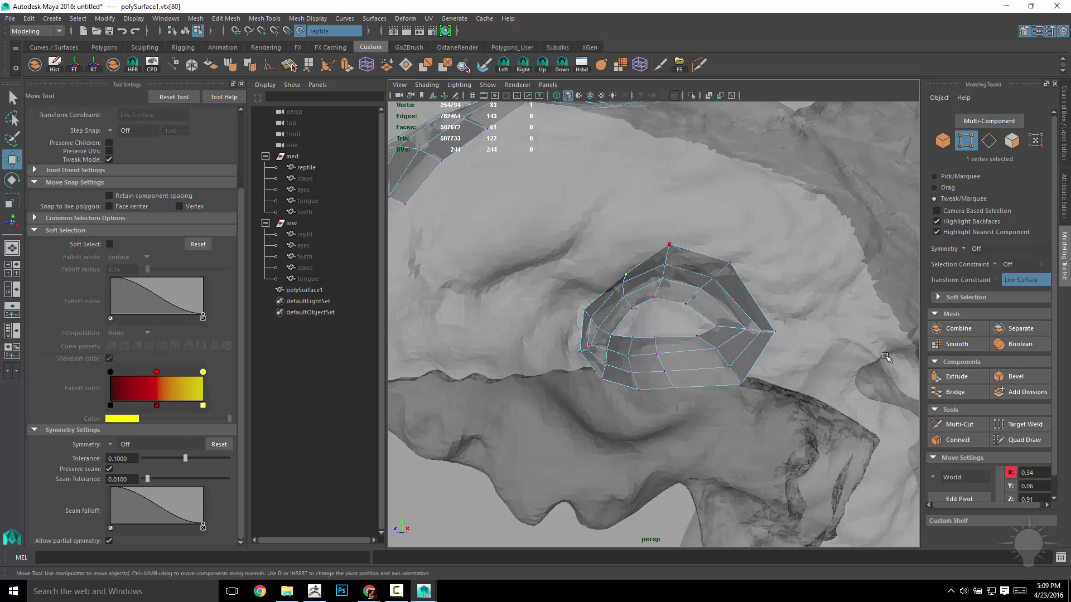
# Activate Quad Draw again and move the outer ring's vertices around the front corner of the eye outward over the sculpt.
pyautogui.click(1024, 440)
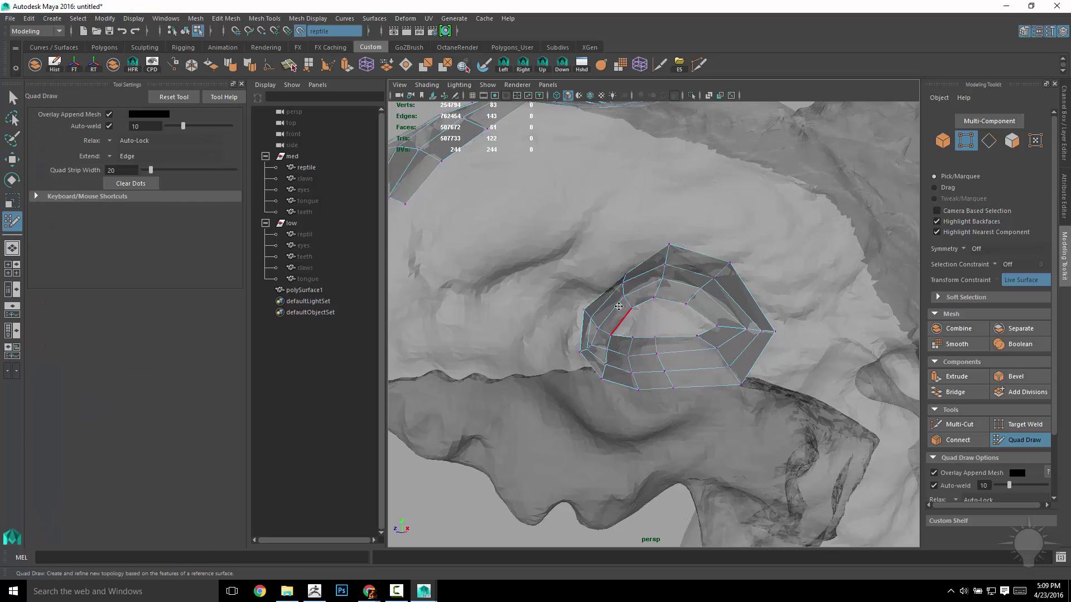
pyautogui.moveTo(625, 273)
pyautogui.mouseDown()
pyautogui.moveTo(611, 272)
pyautogui.moveTo(578, 308)
pyautogui.mouseUp()
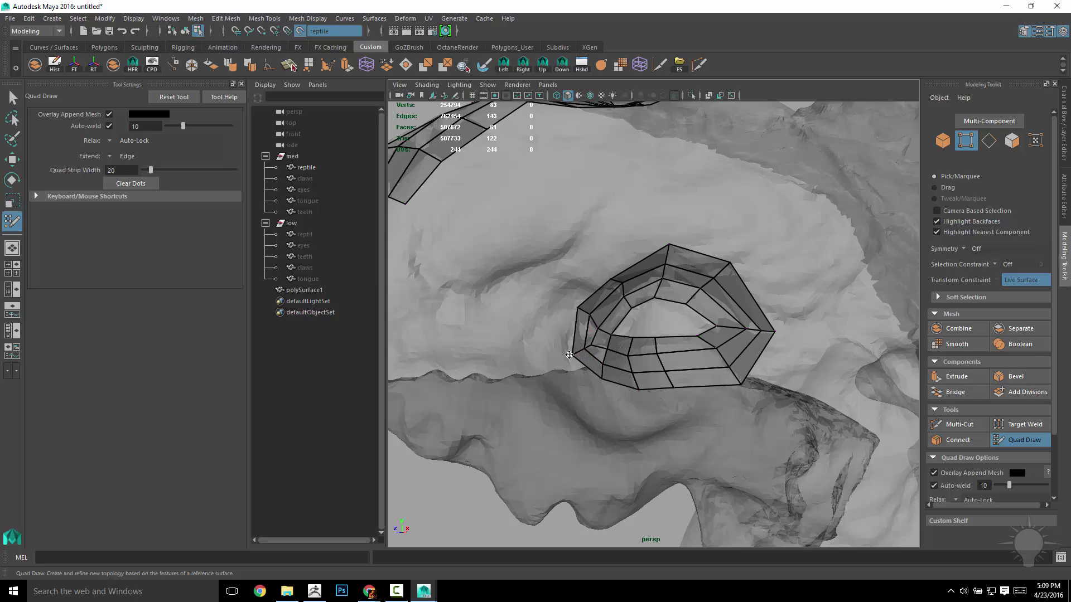
pyautogui.moveTo(602, 384)
pyautogui.keyDown('alt'); pyautogui.mouseDown()
pyautogui.moveTo(616, 379)
pyautogui.moveTo(599, 259)
pyautogui.mouseUp(); pyautogui.keyUp('alt')
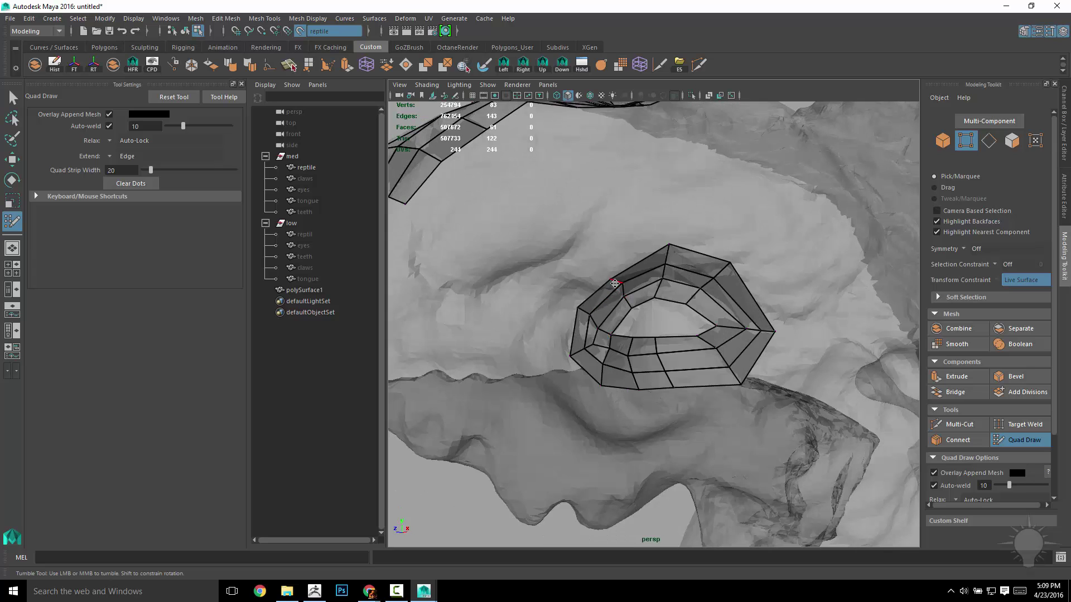
# Insert edge loops across the eye rings at the upper front and upper back of the socket.
pyautogui.keyDown('alt'); pyautogui.moveTo(597, 301); pyautogui.dragTo(629, 329); pyautogui.keyUp('alt')
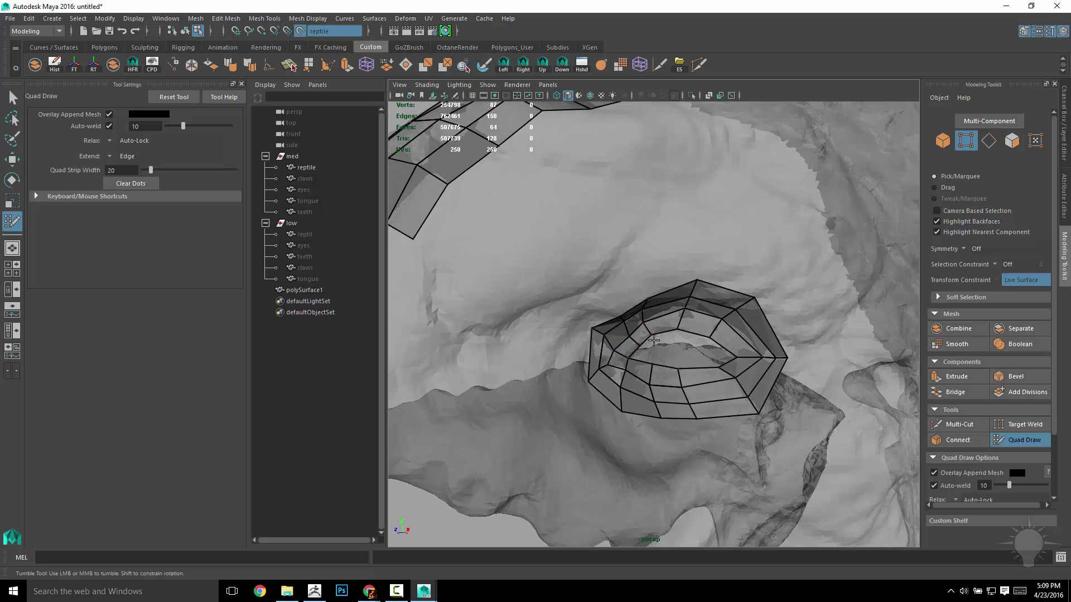
pyautogui.keyDown('ctrl'); pyautogui.click(641, 340); pyautogui.keyUp('ctrl')
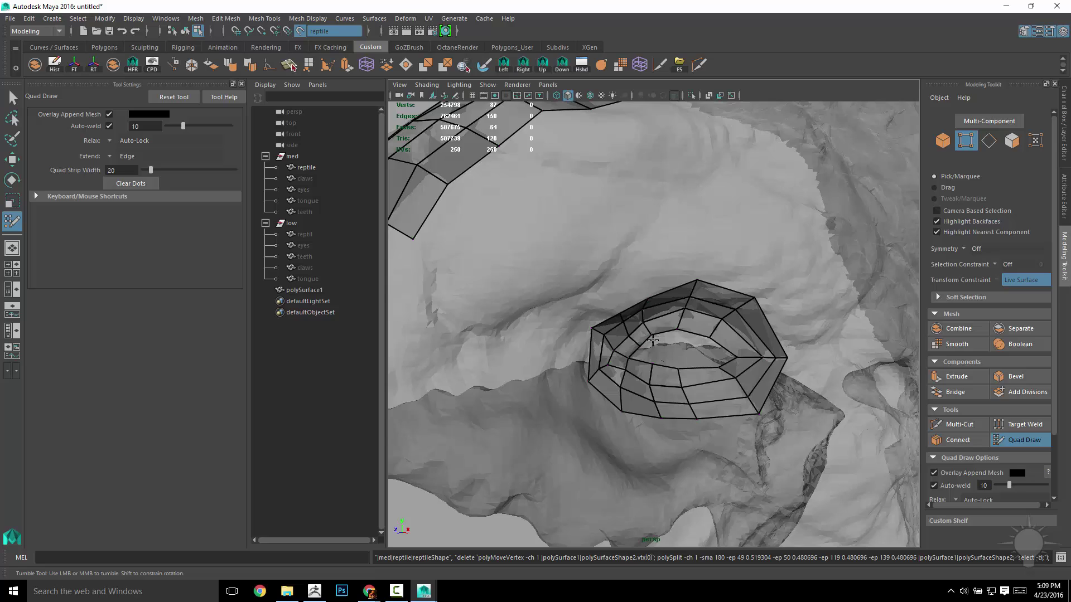
pyautogui.keyDown('ctrl'); pyautogui.click(625, 337); pyautogui.keyUp('ctrl')
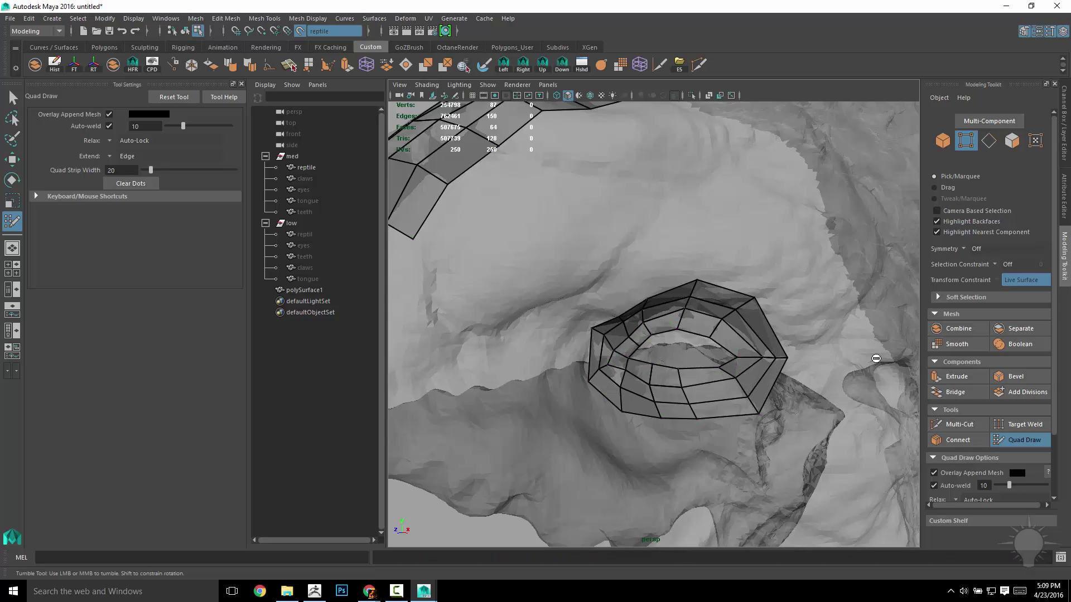
pyautogui.keyDown('ctrl'); pyautogui.click(737, 333); pyautogui.keyUp('ctrl')
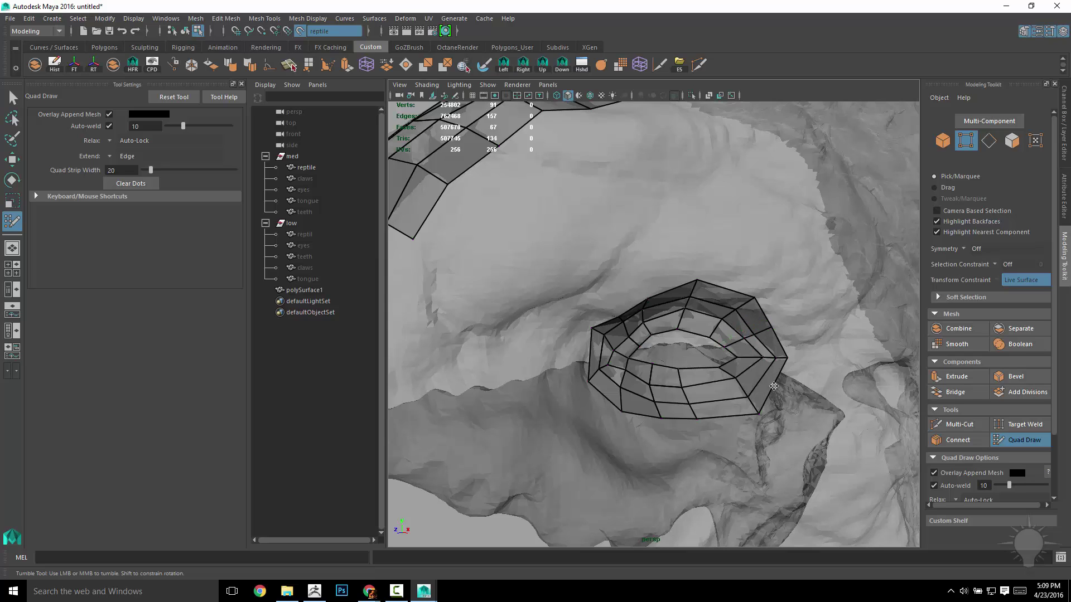
# Insert an edge loop across the wide quads of the lower lid toward the back of the eye.
pyautogui.keyDown('ctrl'); pyautogui.click(710, 382); pyautogui.keyUp('ctrl')
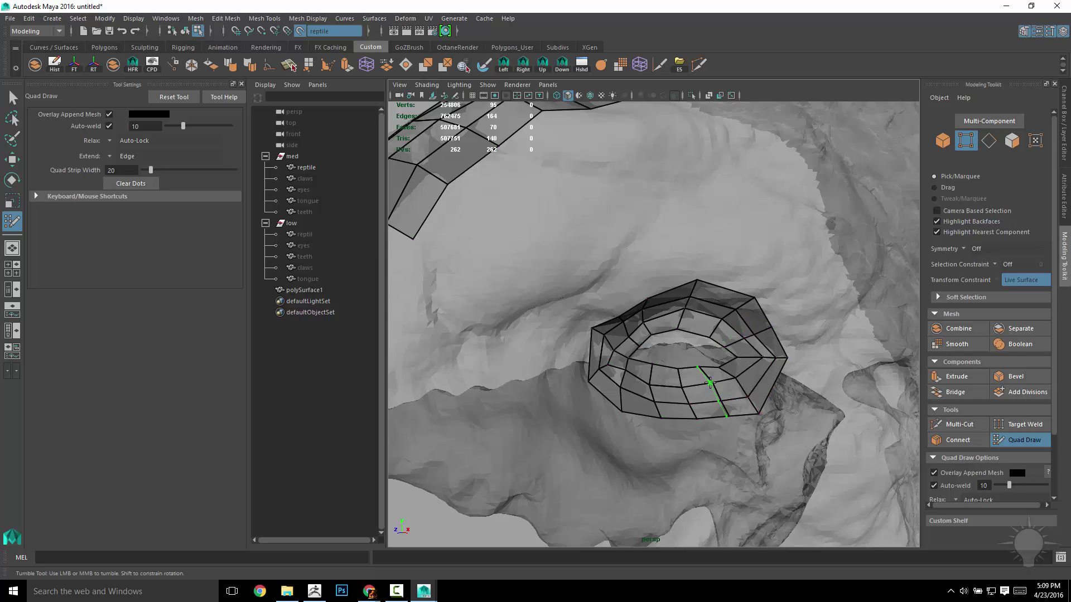
pyautogui.hotkey('ctrl', 'z')
pyautogui.keyDown('alt'); pyautogui.moveTo(675, 363); pyautogui.dragTo(642, 384); pyautogui.keyUp('alt')
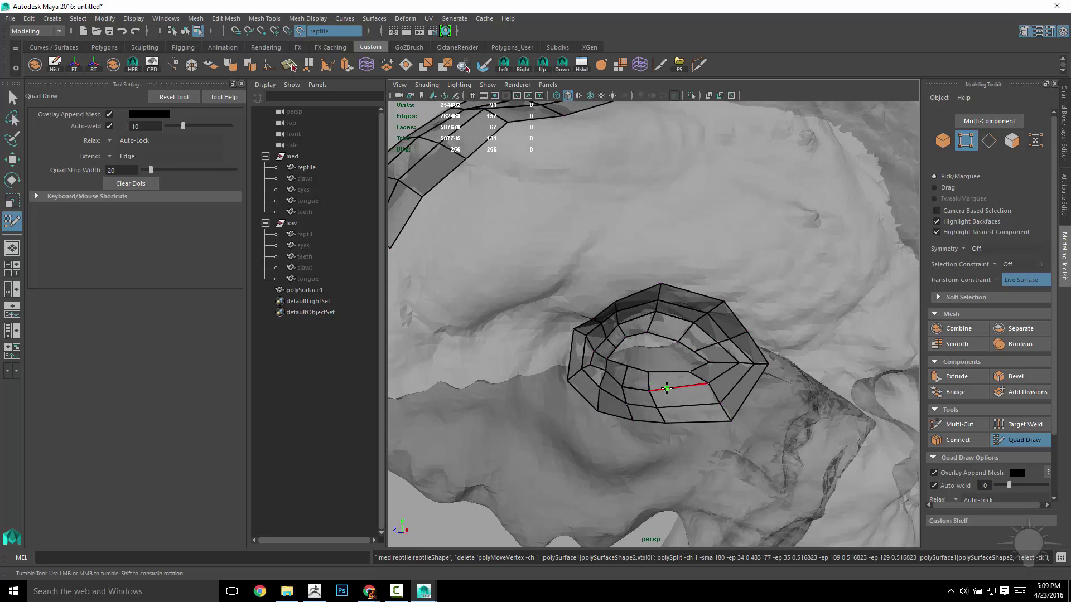
pyautogui.keyDown('ctrl'); pyautogui.click(687, 388); pyautogui.keyUp('ctrl')
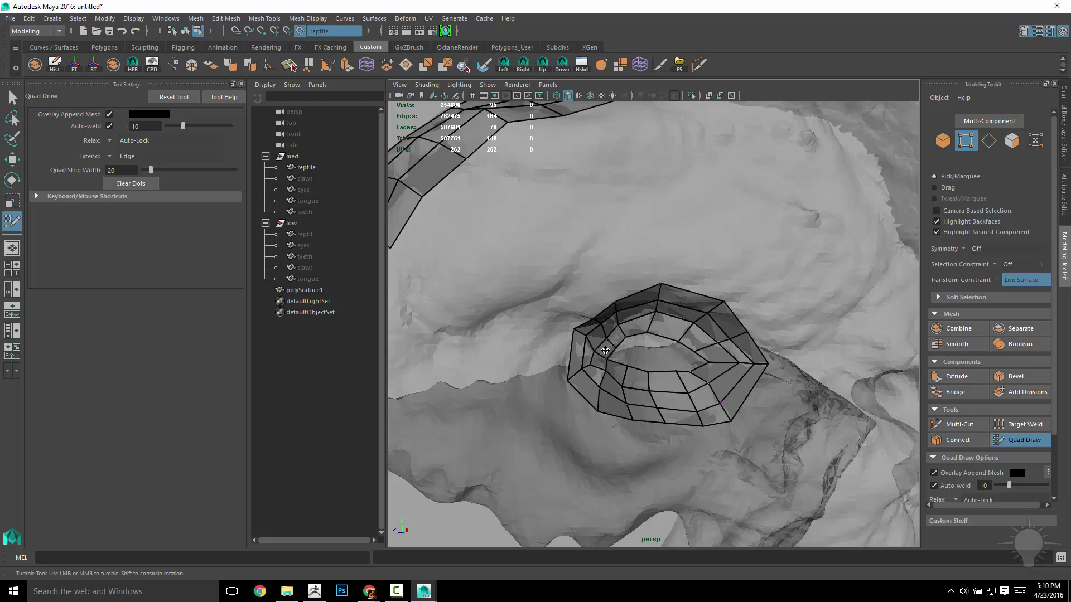
# Nudge the outer ring's top border above the eye slightly down and adjust an edge below the lower lid.
pyautogui.keyDown('alt'); pyautogui.moveTo(606, 350); pyautogui.dragTo(631, 350); pyautogui.keyUp('alt')
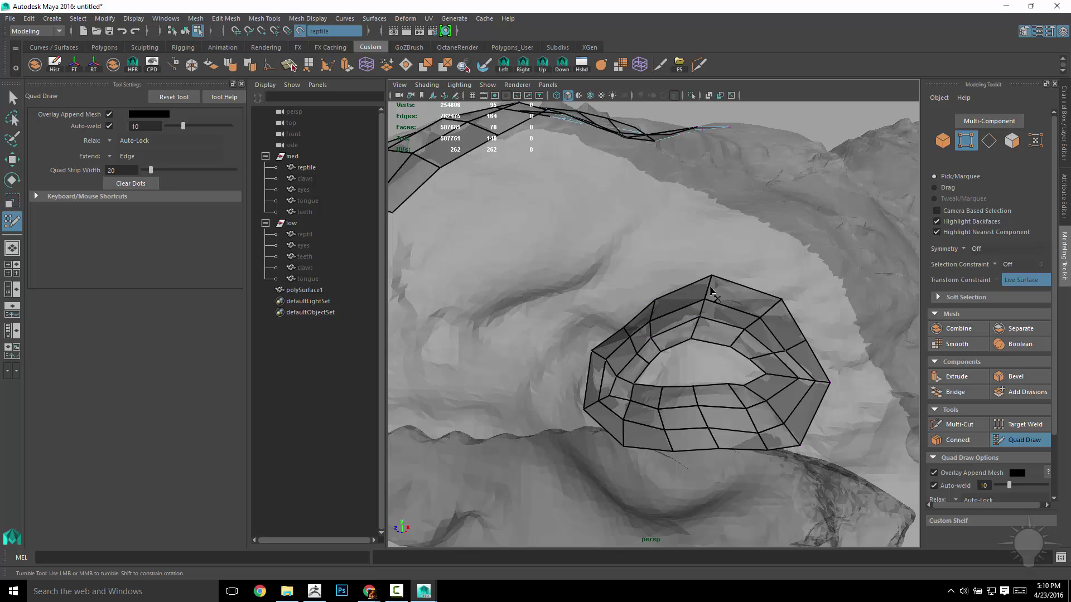
pyautogui.moveTo(711, 288); pyautogui.dragTo(708, 293, button='middle')
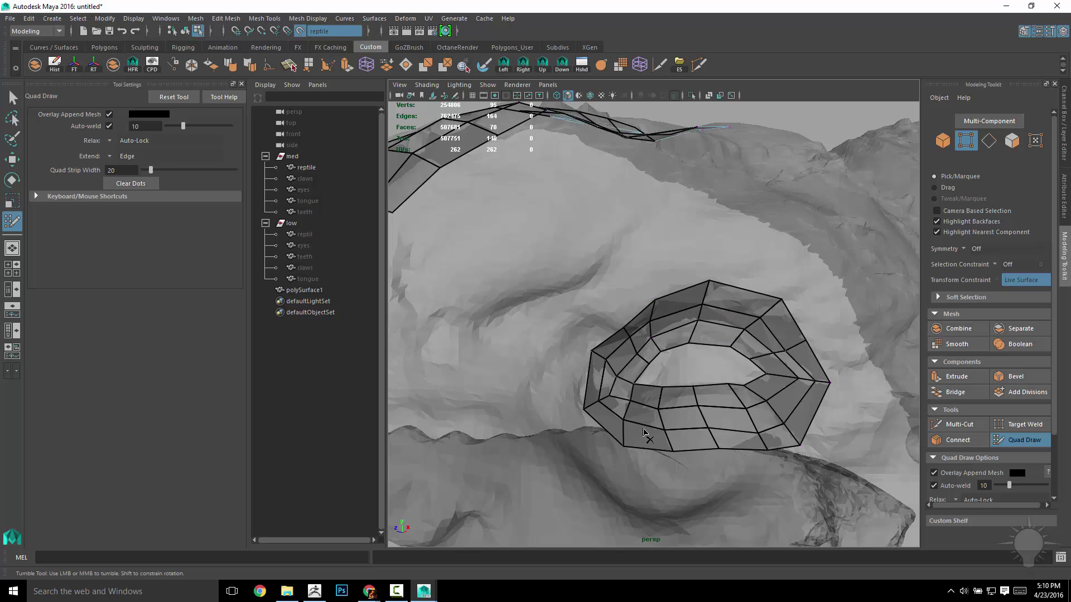
pyautogui.moveTo(660, 416); pyautogui.dragTo(660, 417, button='middle')
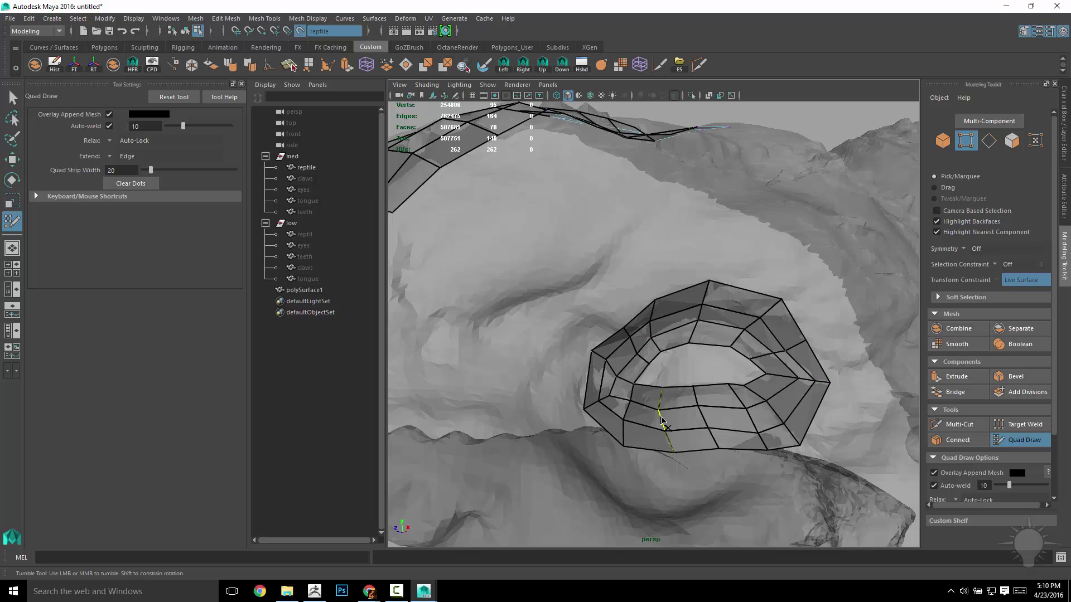
# Try deleting a cross loop on the lower lid, the middle ring loop and the outer border loop of the eye mesh, undoing each deletion.
pyautogui.keyDown('ctrl'); pyautogui.keyDown('shift'); pyautogui.click(660, 419); pyautogui.keyUp('shift'); pyautogui.keyUp('ctrl')
pyautogui.hotkey('ctrl', 'z')
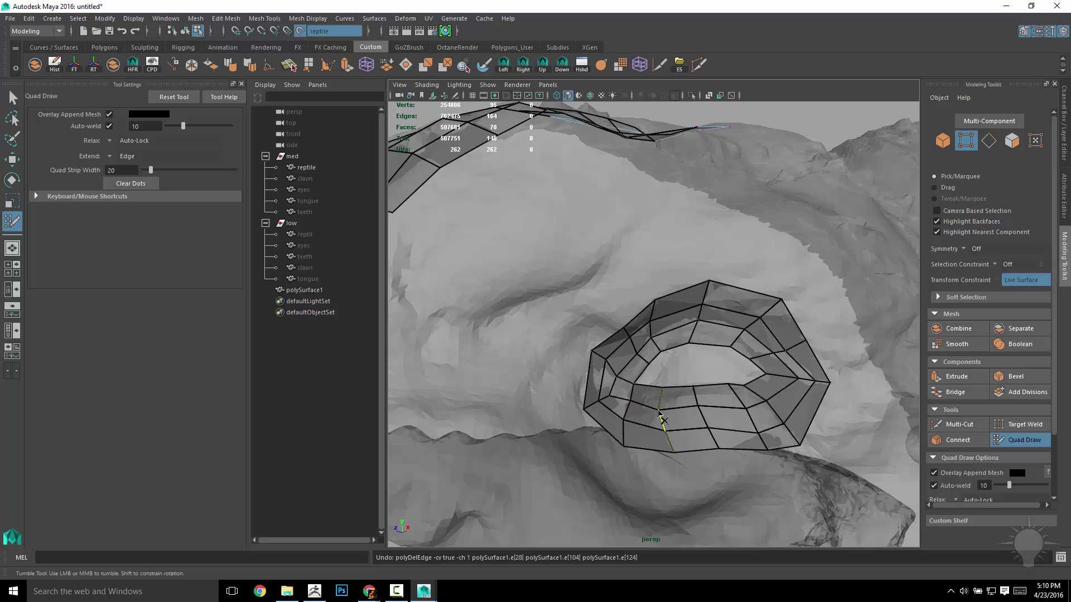
pyautogui.keyDown('ctrl'); pyautogui.keyDown('shift'); pyautogui.click(677, 411); pyautogui.keyUp('shift'); pyautogui.keyUp('ctrl')
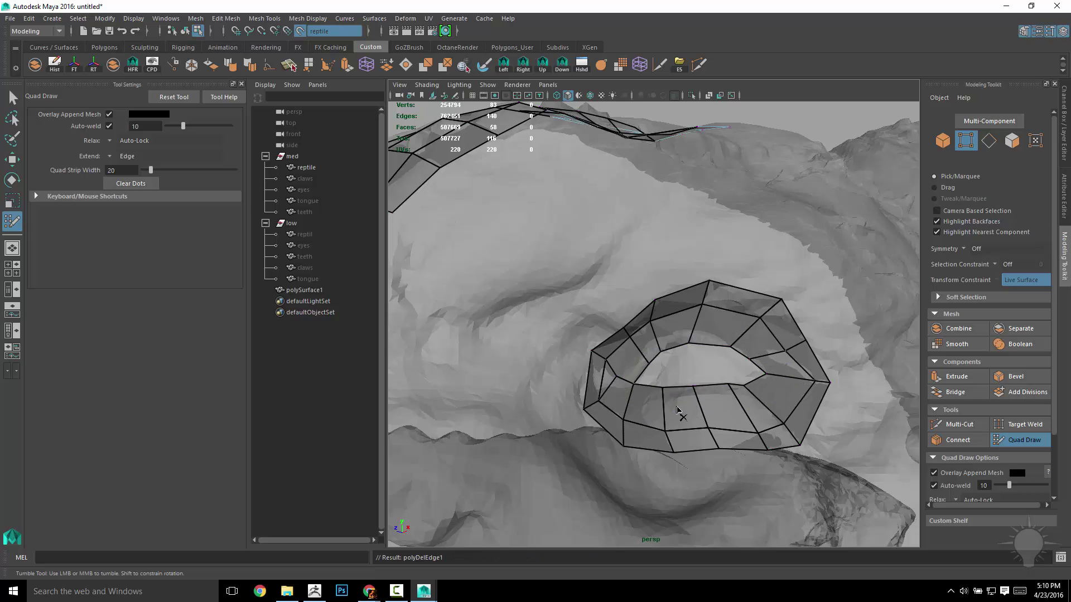
pyautogui.keyDown('ctrl'); pyautogui.click(701, 411); pyautogui.keyUp('ctrl')
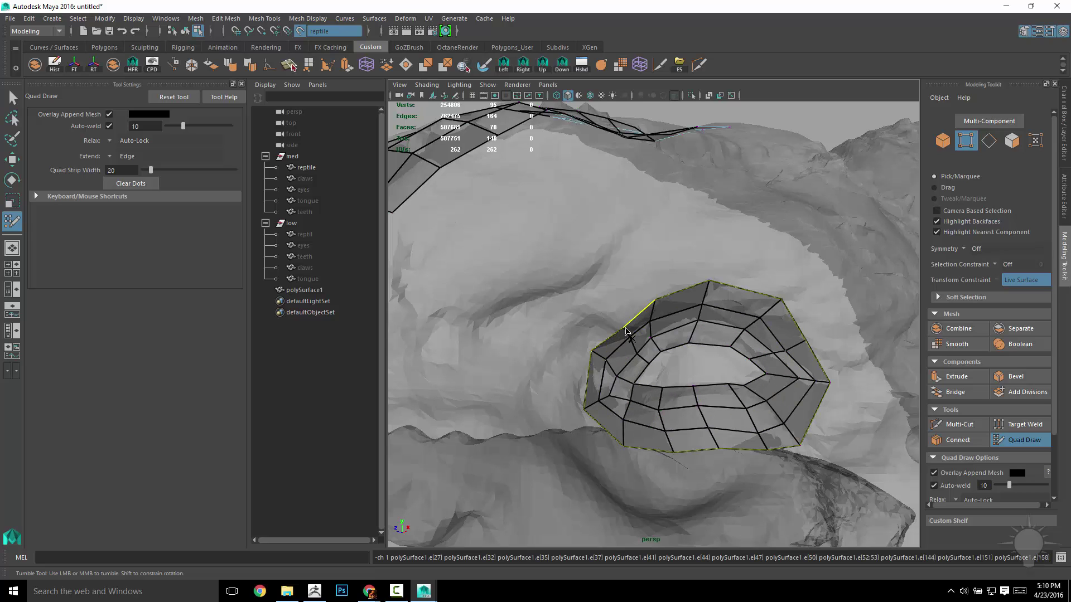
pyautogui.keyDown('ctrl'); pyautogui.keyDown('shift'); pyautogui.click(630, 328); pyautogui.keyUp('shift'); pyautogui.keyUp('ctrl')
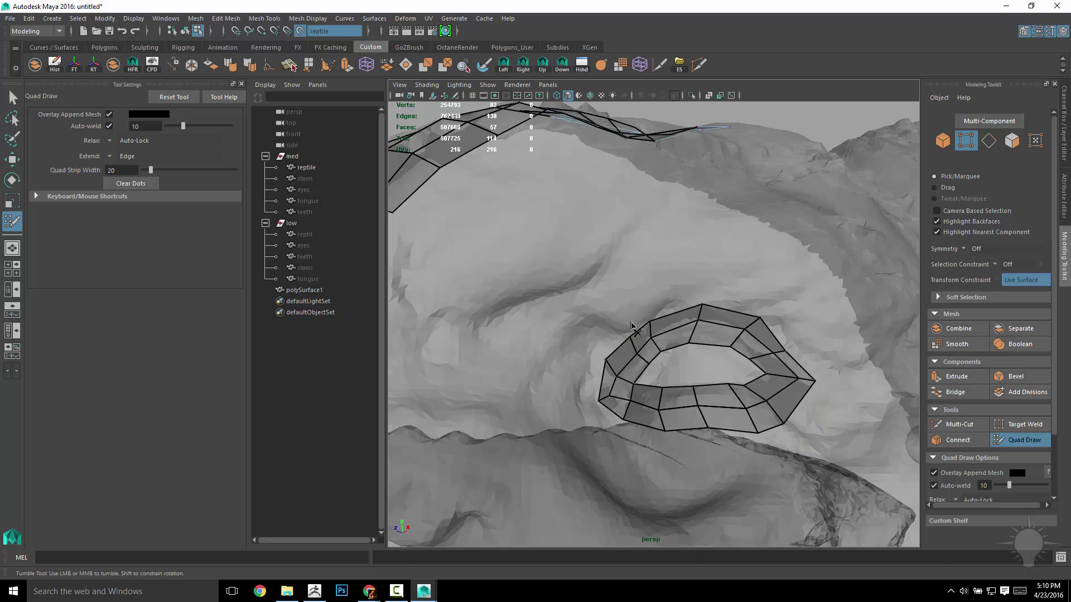
pyautogui.hotkey('ctrl', 'z')
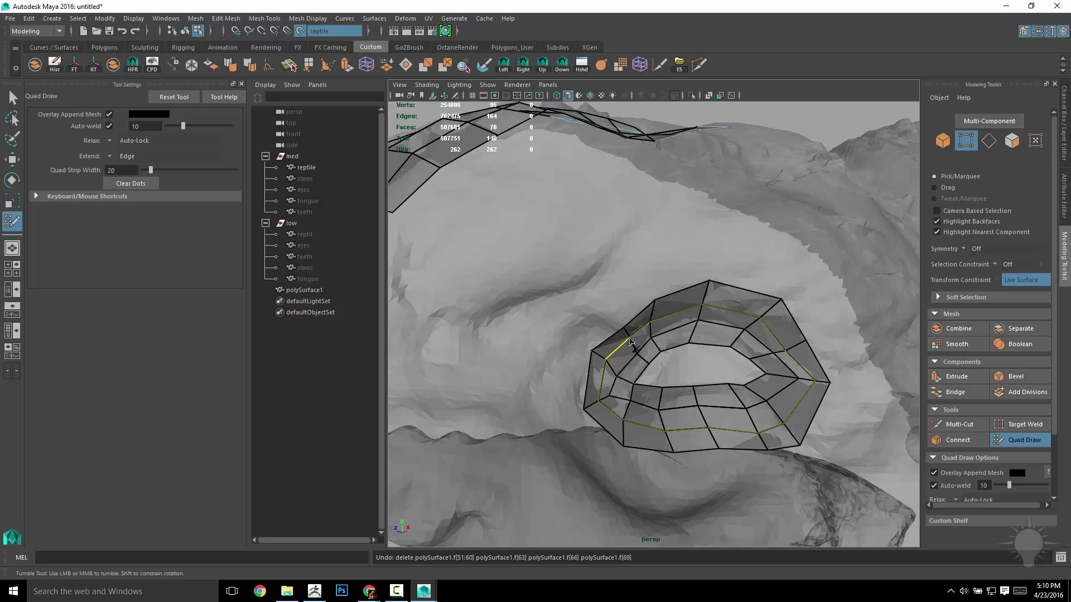
# Extend a strip of five quads between the snout mesh and the upper front corner of the eye's outer ring, welding its ends.
pyautogui.keyDown('alt'); pyautogui.moveTo(629, 341); pyautogui.dragTo(537, 236, button='right'); pyautogui.keyUp('alt')
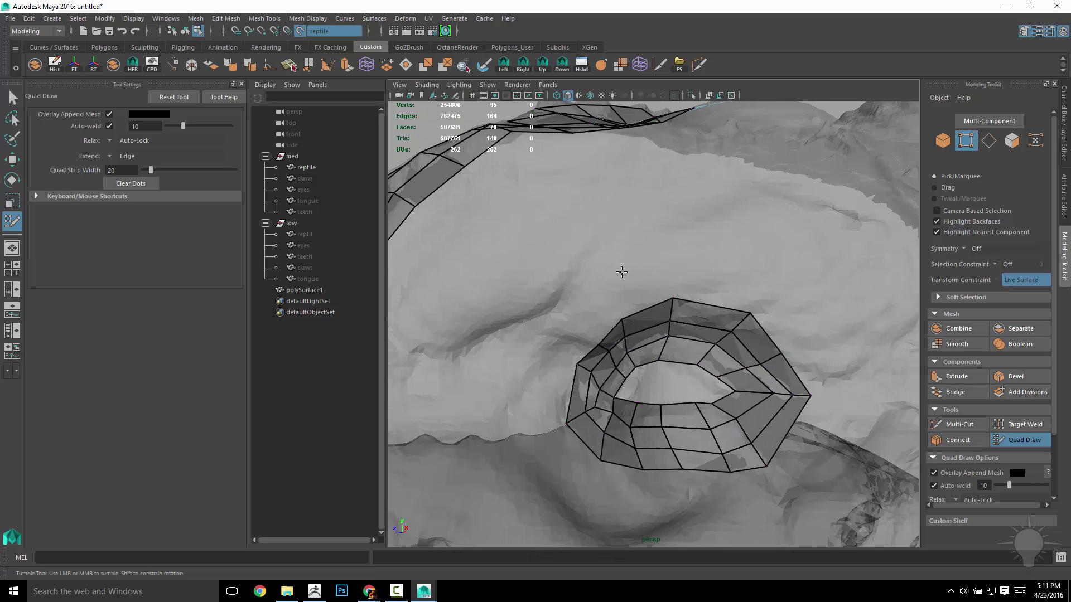
pyautogui.keyDown('alt'); pyautogui.moveTo(536, 237); pyautogui.dragTo(608, 296); pyautogui.keyUp('alt')
pyautogui.keyDown('alt'); pyautogui.moveTo(667, 195); pyautogui.dragTo(692, 312, button='right'); pyautogui.keyUp('alt')
pyautogui.moveTo(692, 312)
pyautogui.keyDown('alt'); pyautogui.mouseDown()
pyautogui.moveTo(626, 309)
pyautogui.moveTo(604, 346)
pyautogui.moveTo(464, 246)
pyautogui.mouseUp(); pyautogui.keyUp('alt')
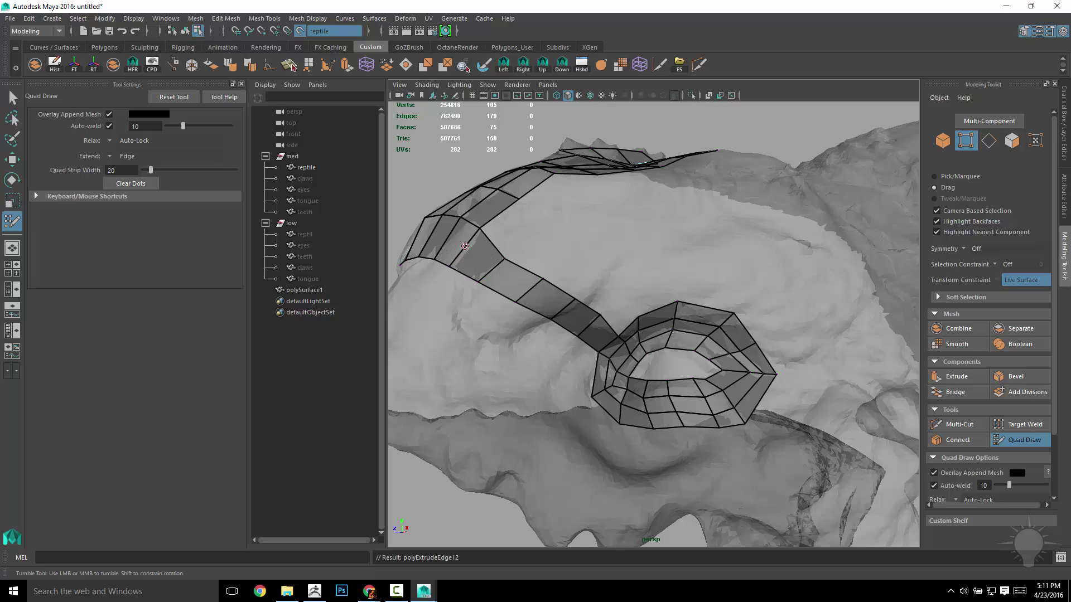
pyautogui.keyDown('alt'); pyautogui.moveTo(540, 248); pyautogui.dragTo(527, 291); pyautogui.keyUp('alt')
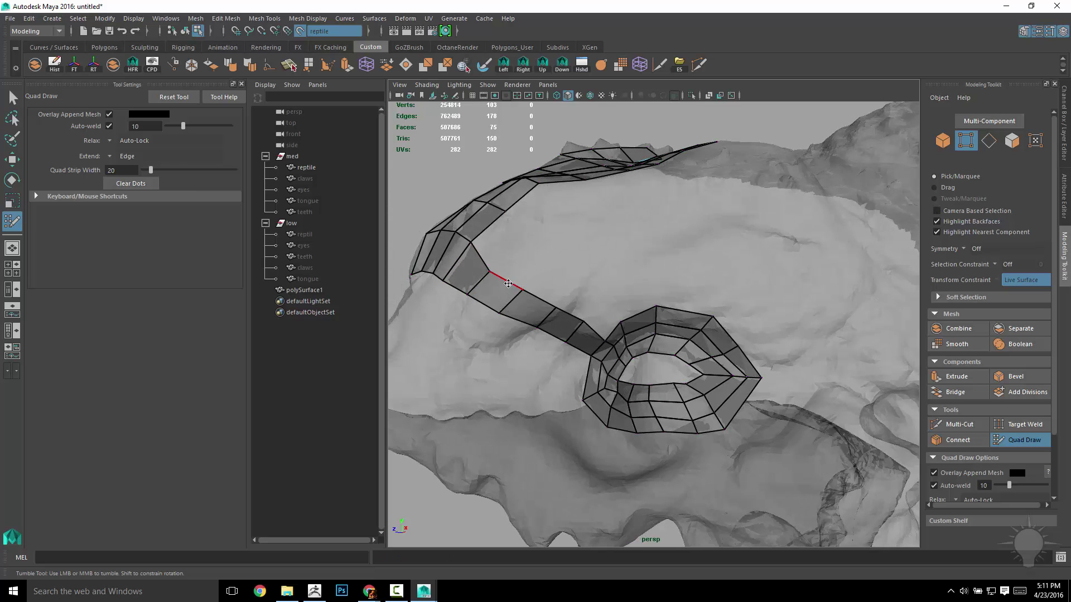
# Extend the connecting strip's upper border into a second row of five quads and weld its snout-end vertex to the snout mesh.
pyautogui.keyDown('ctrl'); pyautogui.keyDown('shift'); pyautogui.click(508, 284); pyautogui.keyUp('shift'); pyautogui.keyUp('ctrl')
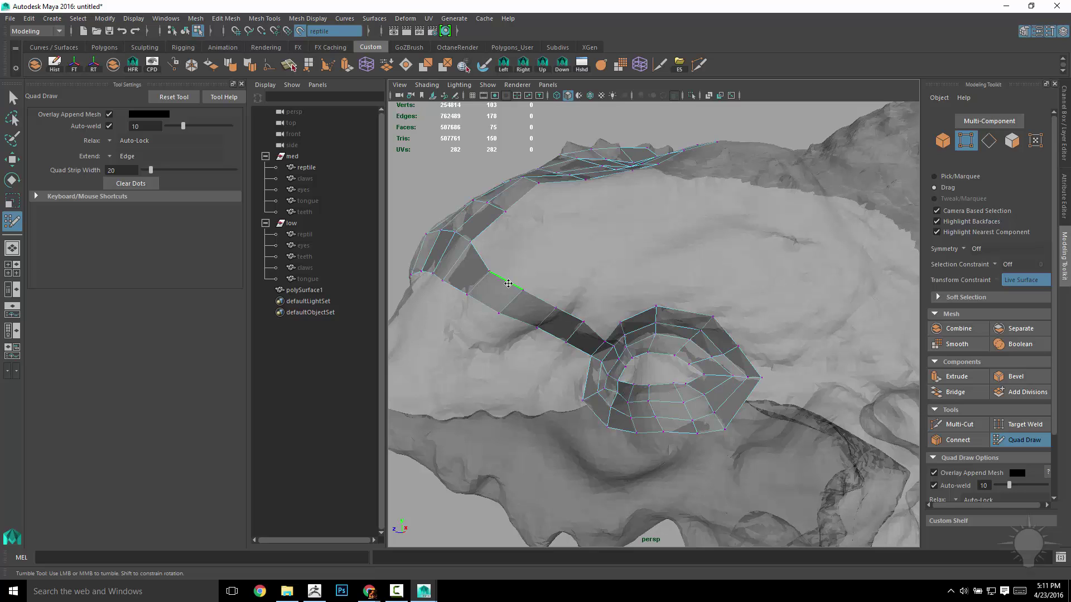
pyautogui.moveTo(522, 271); pyautogui.dragTo(542, 254, button='middle')
pyautogui.moveTo(543, 253)
pyautogui.keyDown('alt'); pyautogui.mouseDown()
pyautogui.moveTo(553, 267)
pyautogui.moveTo(527, 244)
pyautogui.mouseUp(); pyautogui.keyUp('alt')
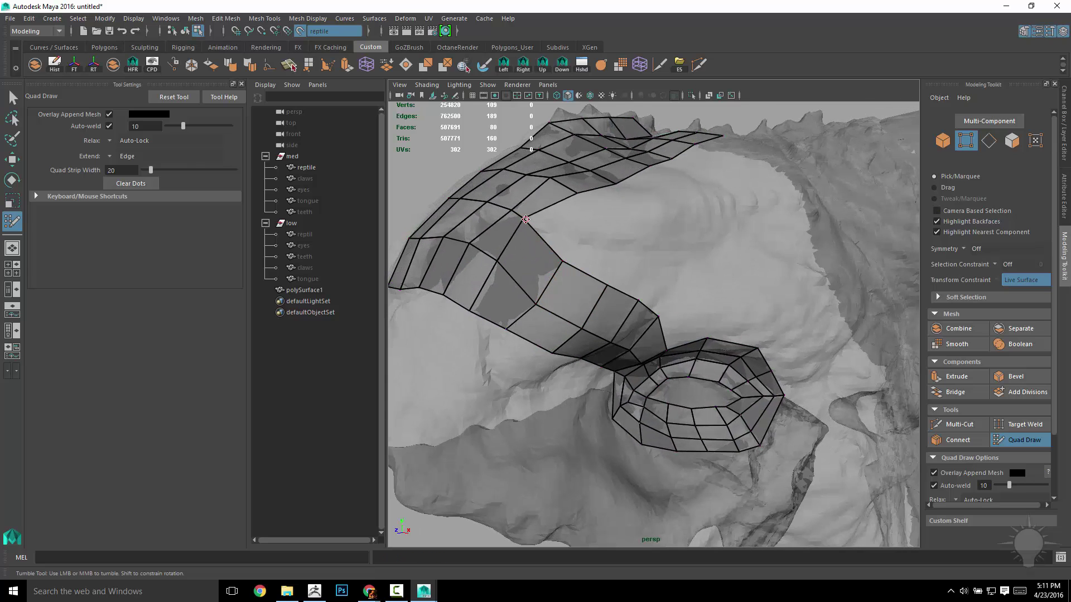
pyautogui.moveTo(523, 218); pyautogui.dragTo(541, 225)
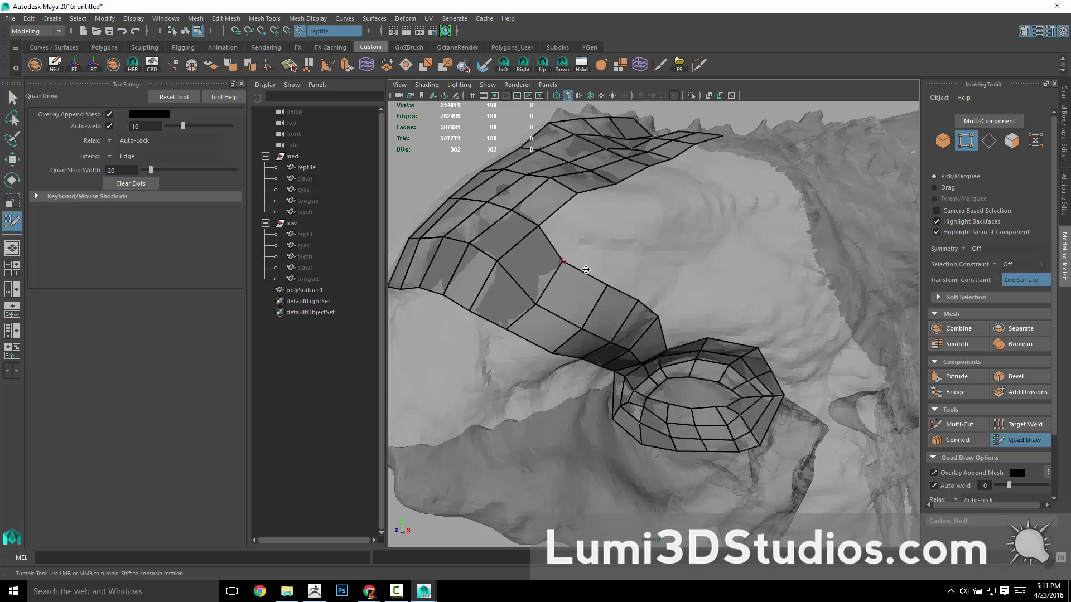
pyautogui.scroll(4, 614, 318)
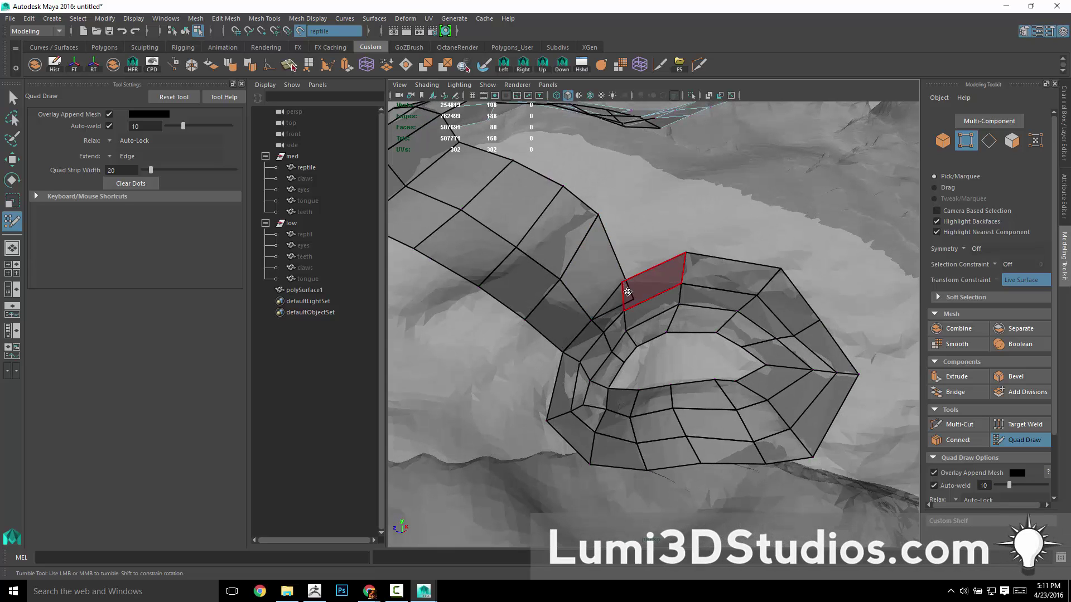